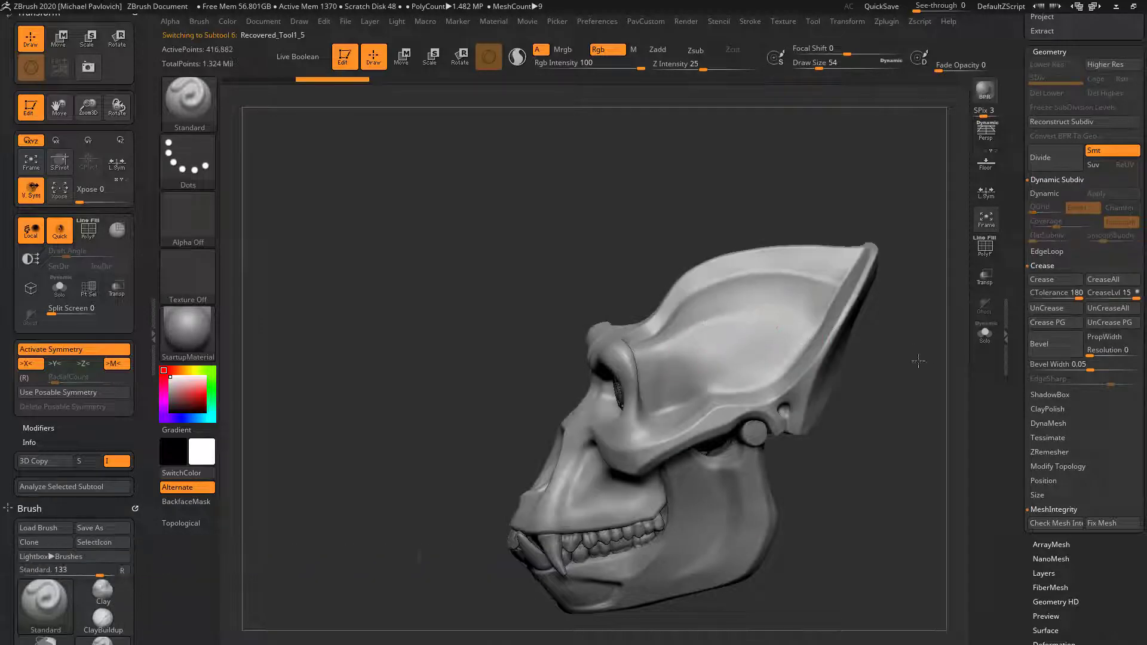
- Switch to the Topology brush with a draw size of 35 for working on the skull's temple recess
ctrl+right_drag(918, 360, 878, 355)
key(s)
drag(878, 356, 837, 356)
alt+right_drag(837, 356, 853, 361)
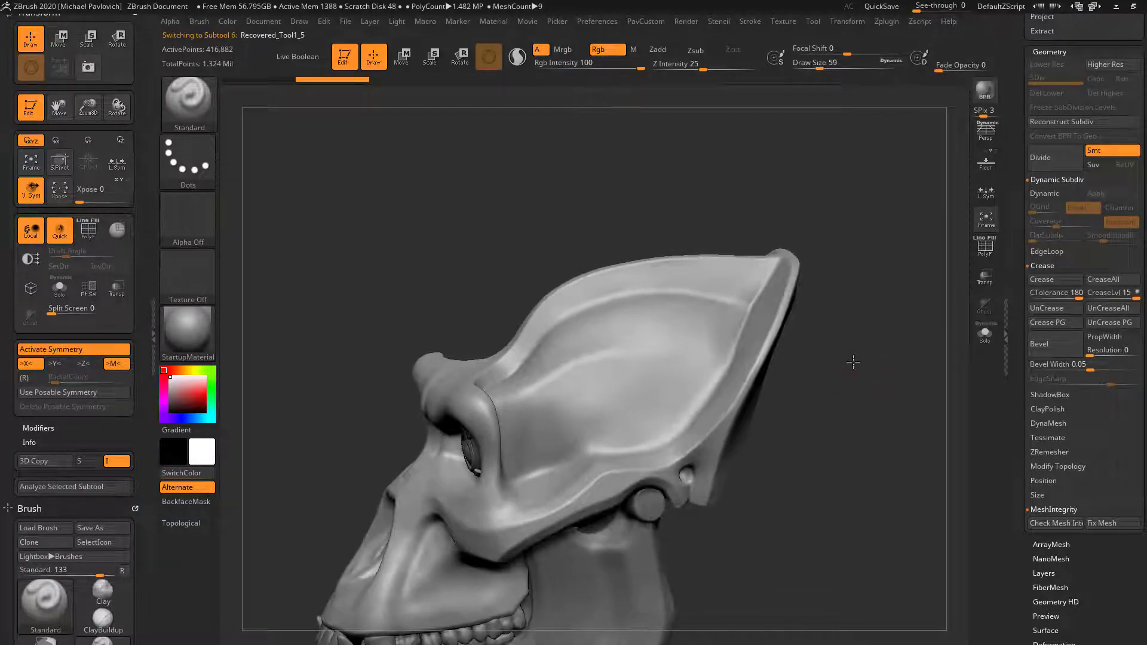
key(b)
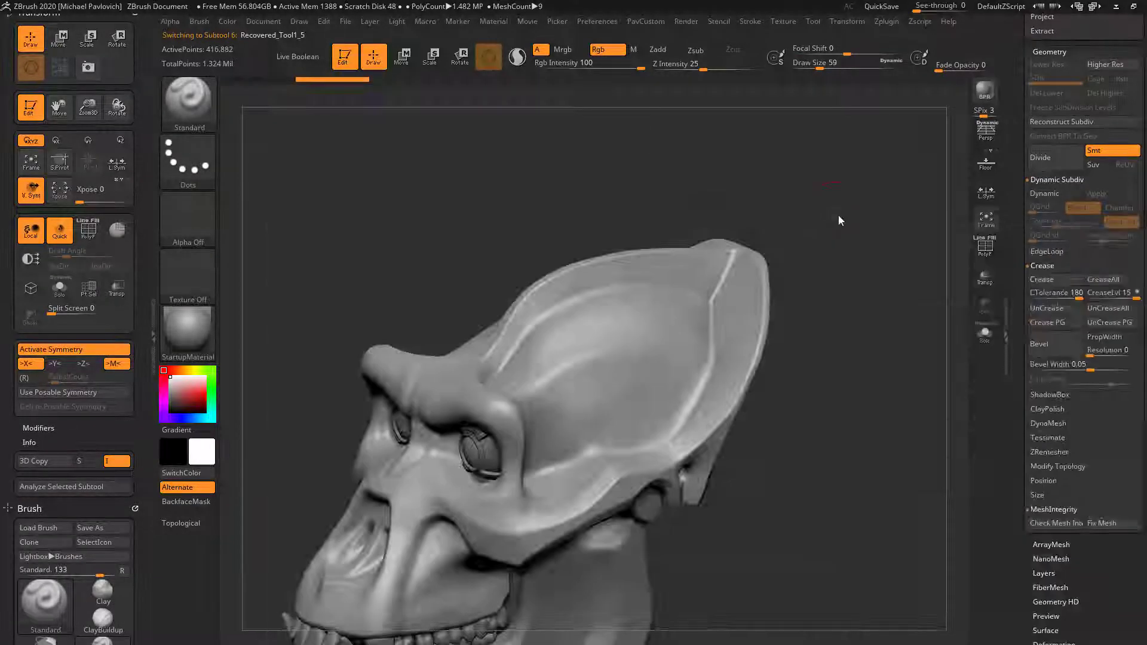
key(b)
key(t)
key(o)
drag(850, 299, 773, 321)
text(s)
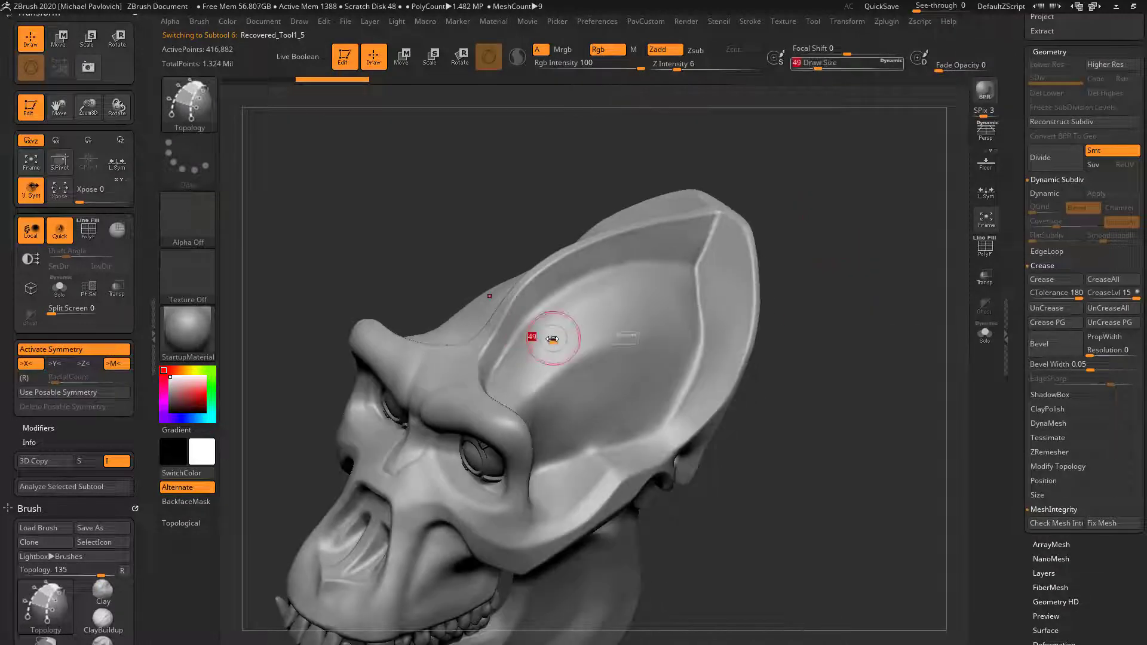
text(35)
key(Return)
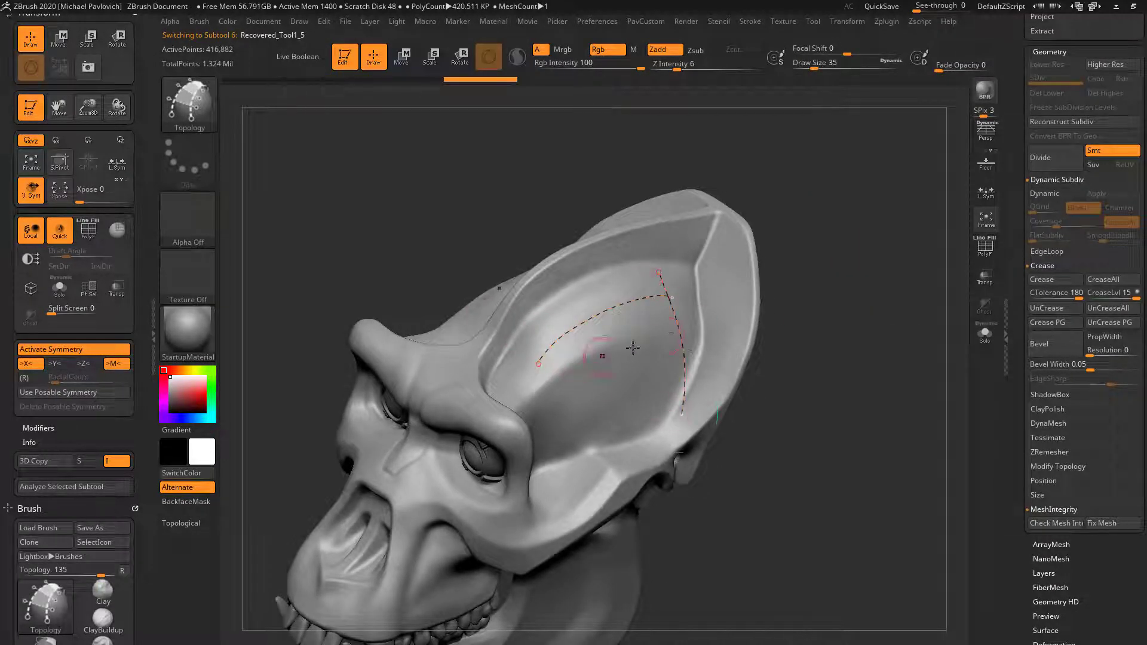
- Draw a grid of crossing topology curves on the temple recess and trim the loose ends around its outline
alt+click(654, 282)
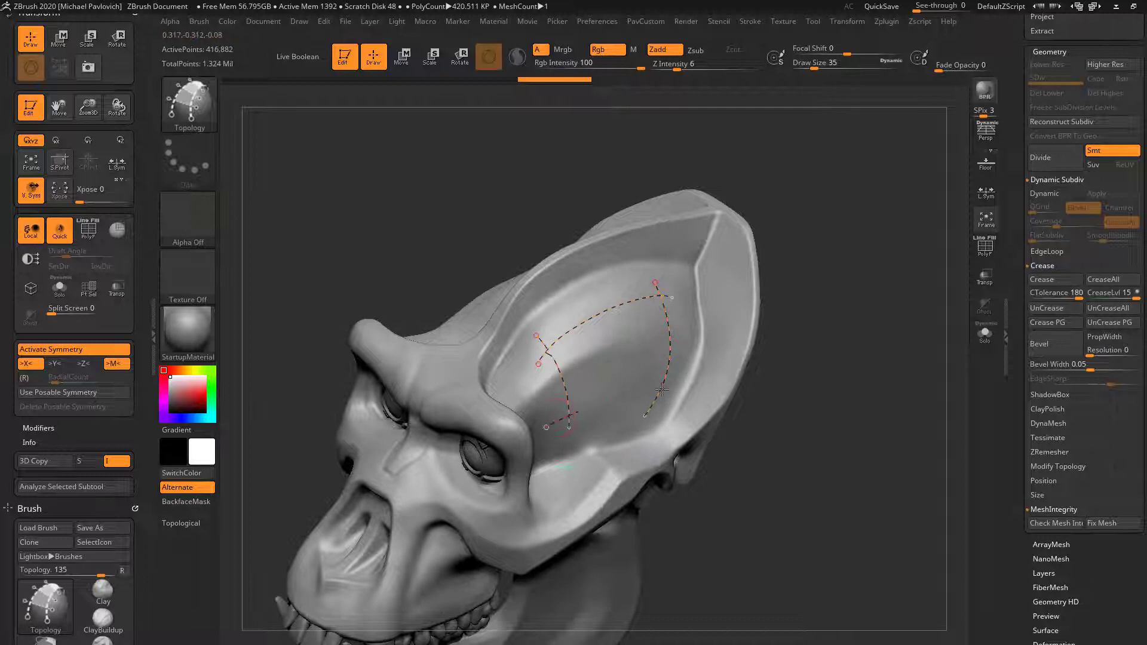
drag(693, 382, 547, 427)
drag(600, 430, 560, 317)
mouse_move(629, 309)
mouse_down()
mouse_move(667, 348)
mouse_move(643, 362)
mouse_up()
alt+click(637, 315)
drag(814, 334, 866, 311)
drag(798, 329, 660, 446)
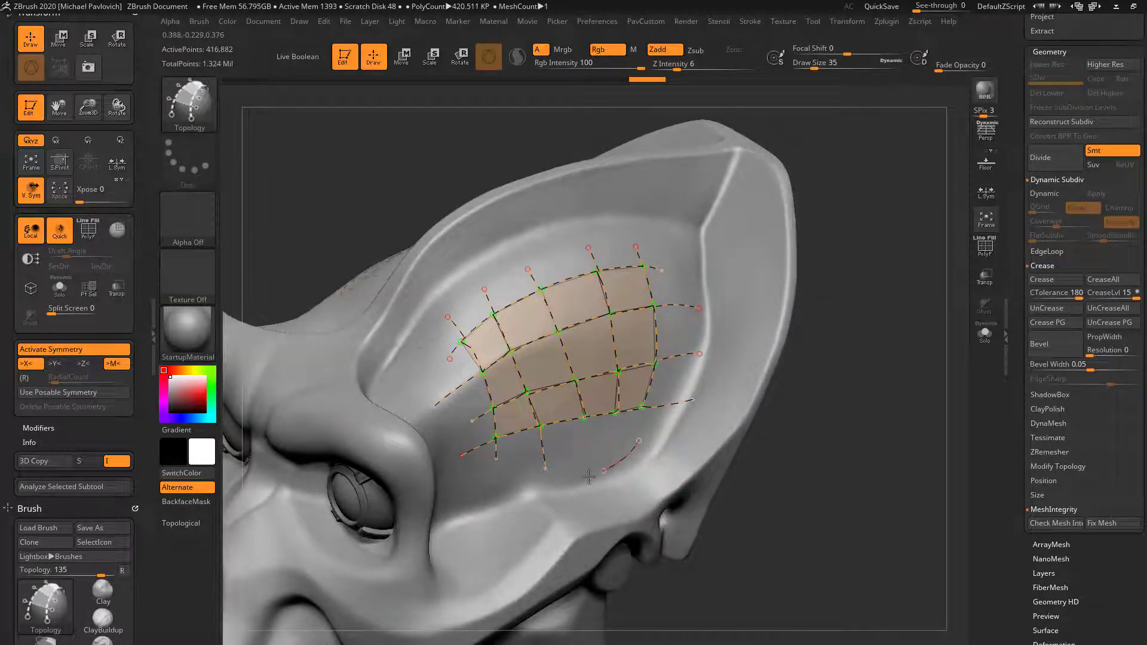
drag(589, 476, 710, 357)
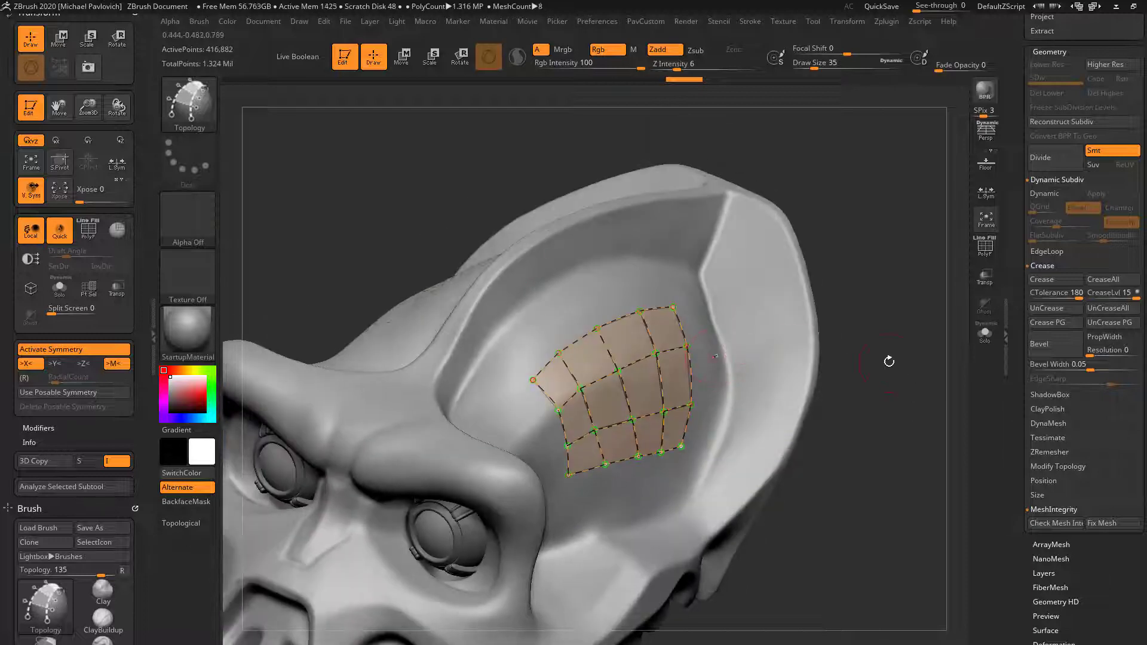
- Generate thick mirrored panels from the topology curve grid on both temples
click(880, 325)
drag(880, 325, 713, 366)
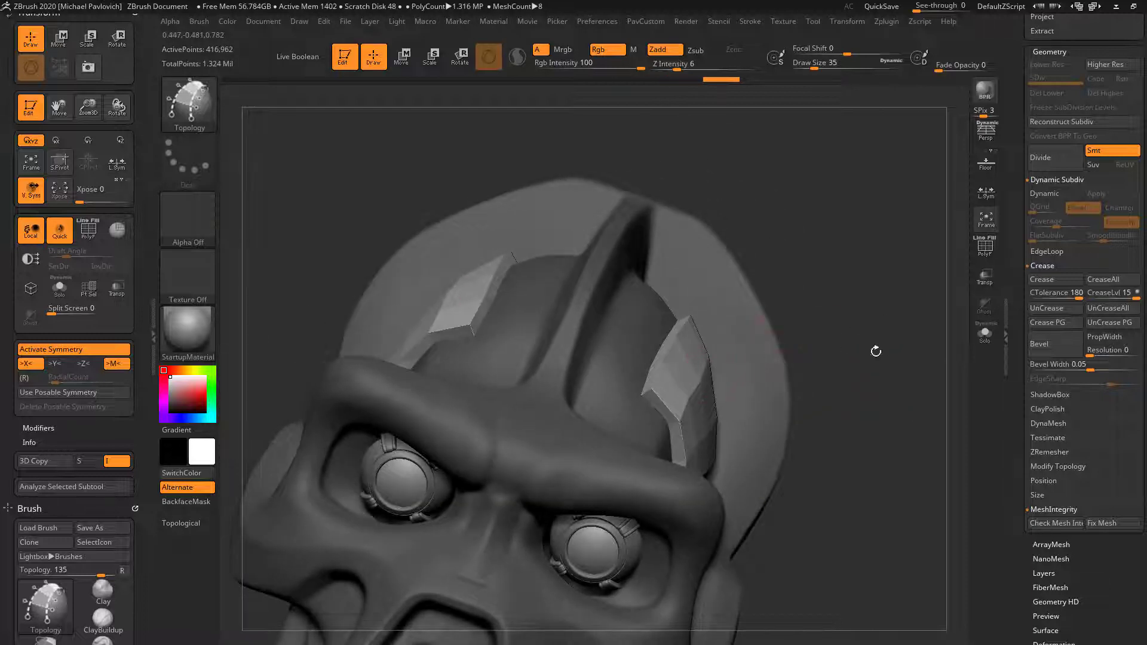
drag(876, 352, 527, 421)
drag(531, 367, 621, 423)
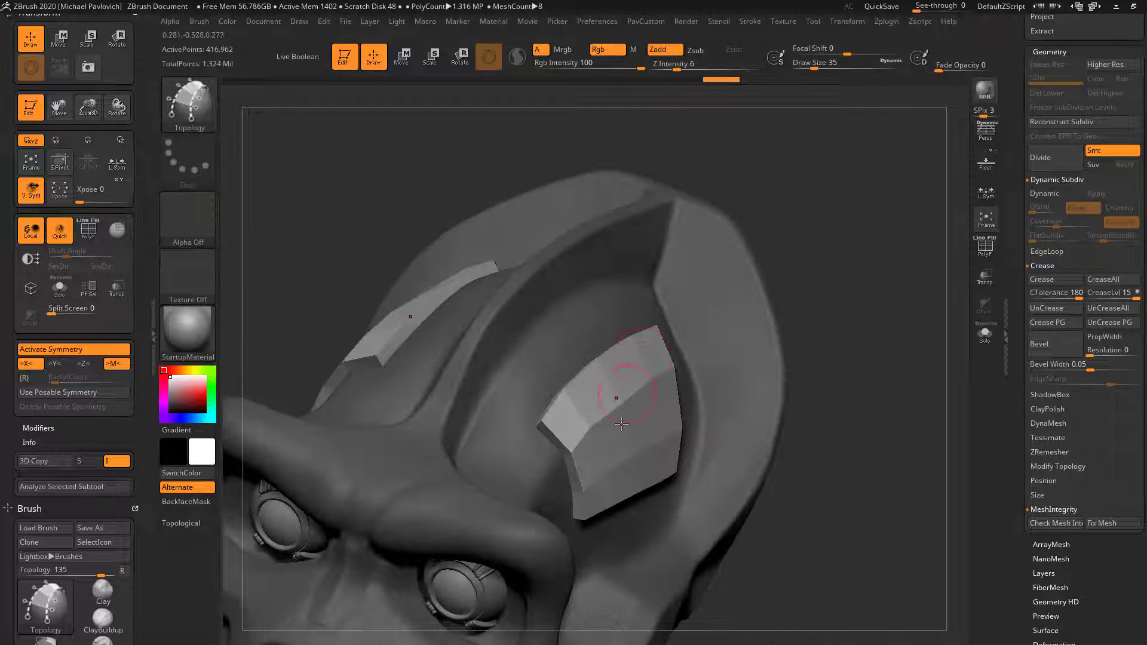
- Split the unmasked temple panels into their own subtool and isolate it with the polygroup wireframe shown
key(shift+s)
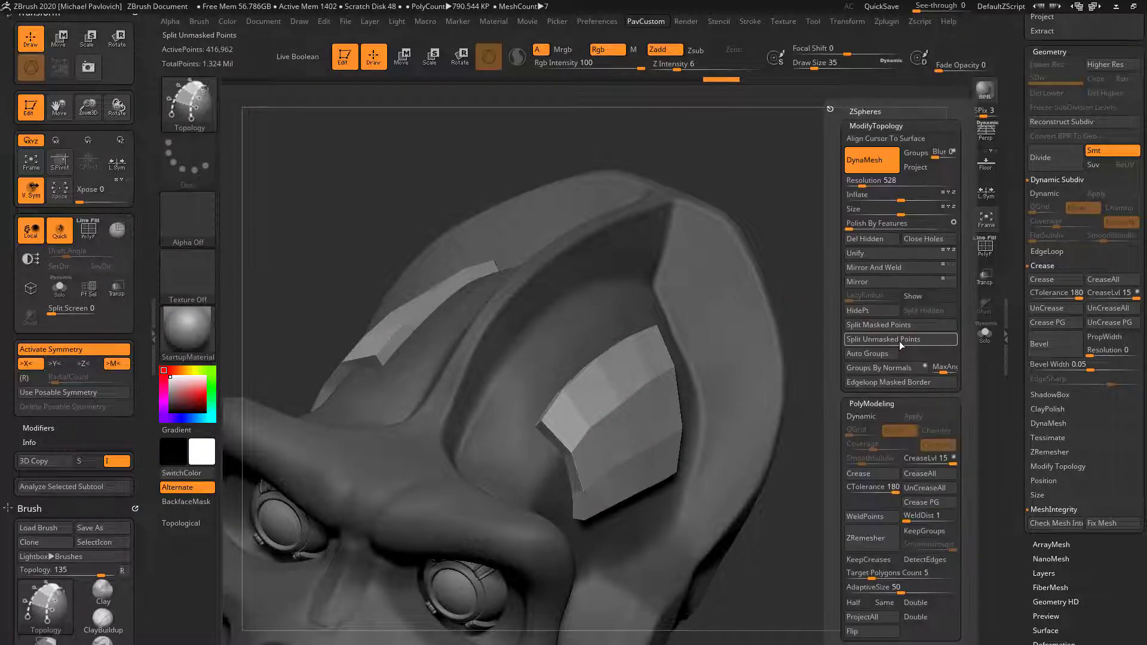
click(900, 341)
click(985, 246)
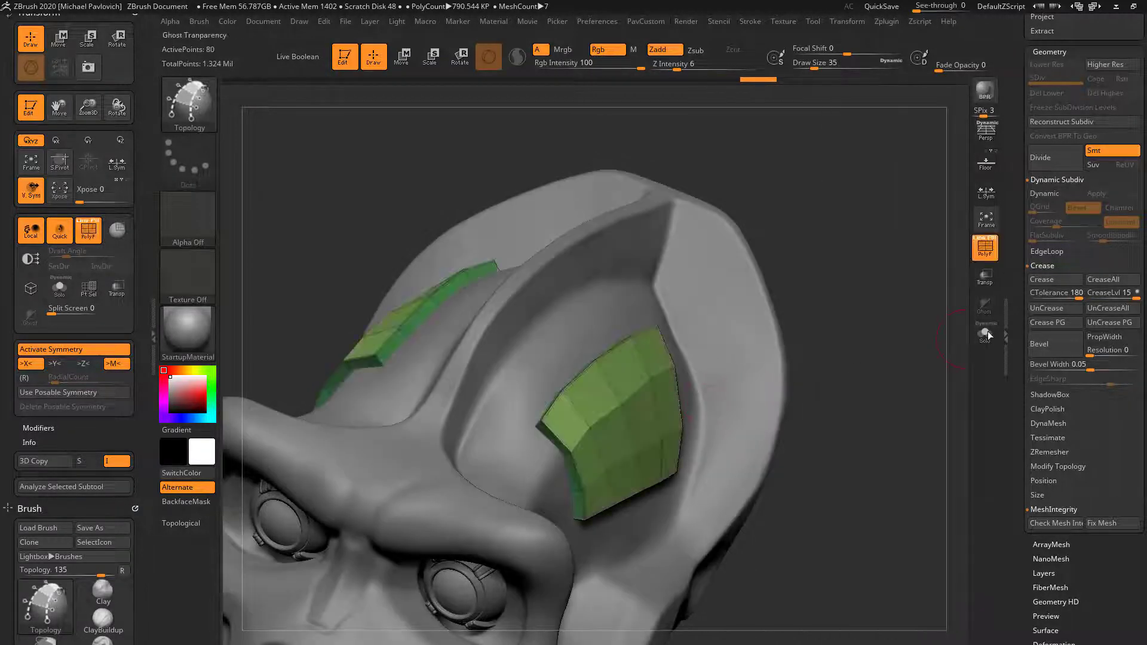
click(985, 333)
- Thicken the temple panels inward with ZModeler's polygon QMesh action, targeting Polygroup All on the inner faces
drag(878, 354, 832, 350)
key(b)
key(z)
key(m)
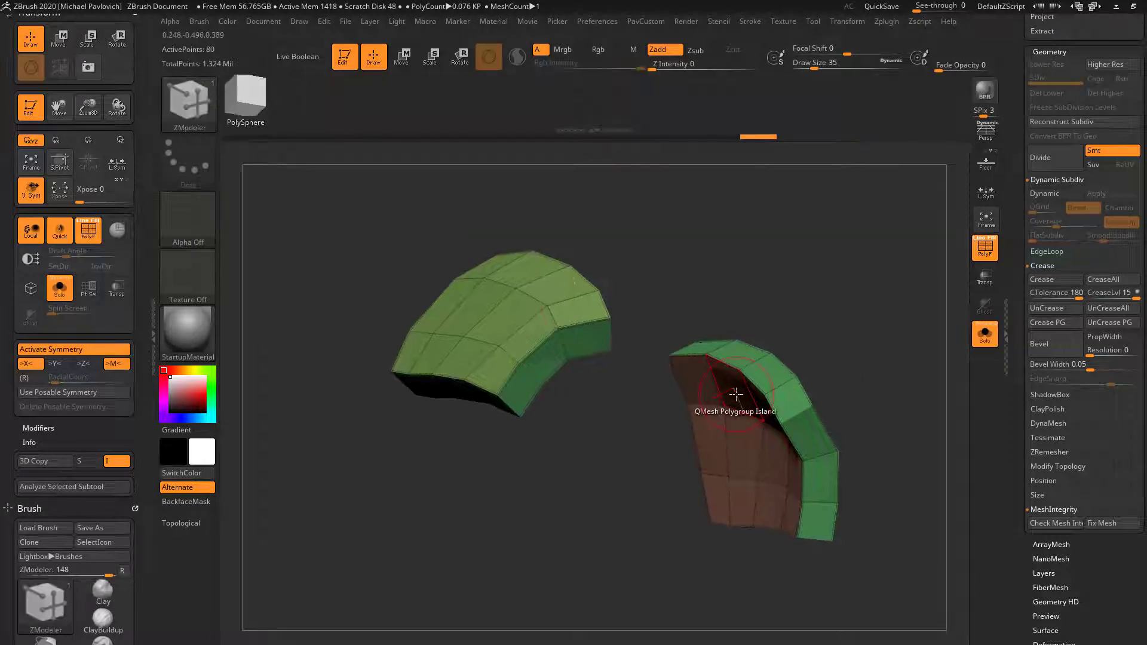
key(space)
click(818, 375)
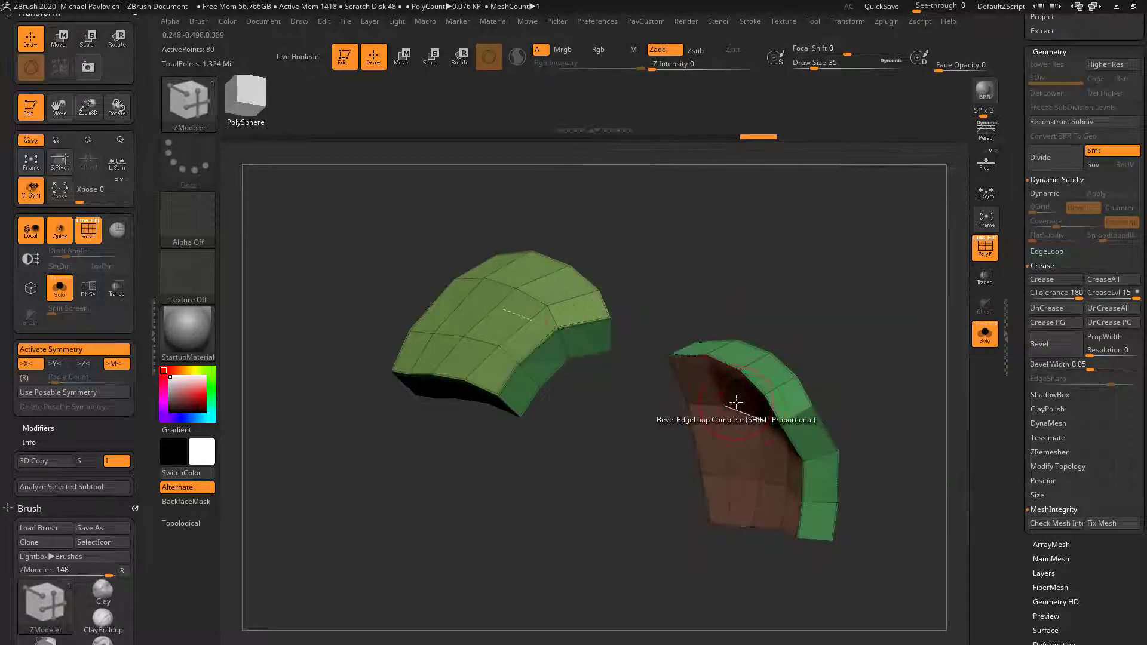
key(space)
click(819, 346)
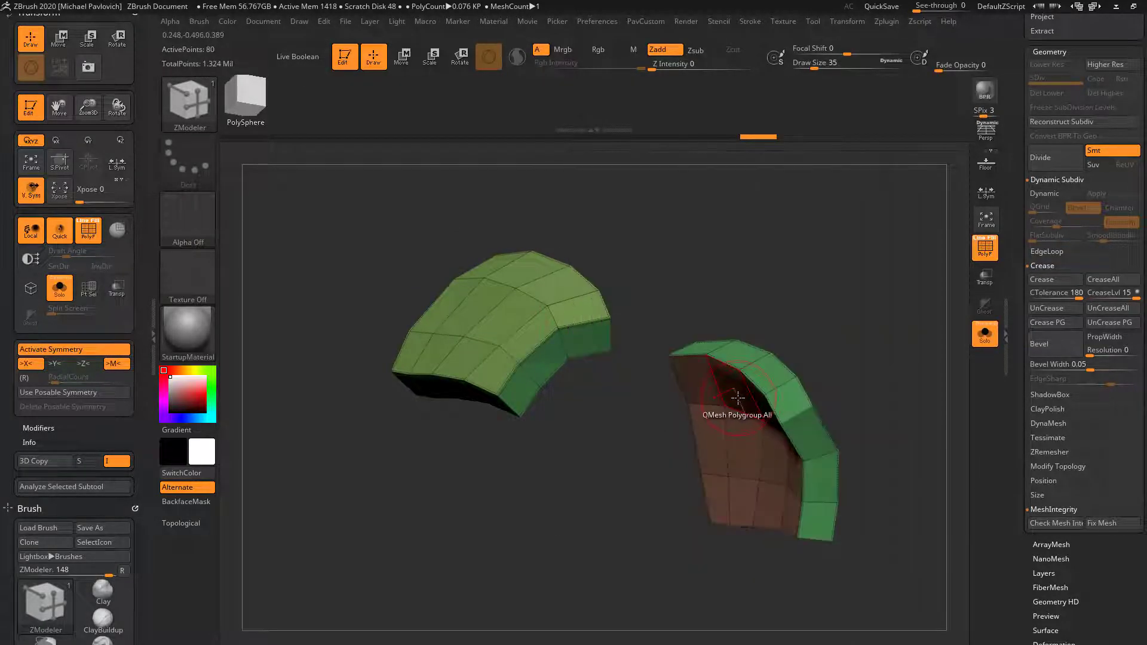
click(726, 402)
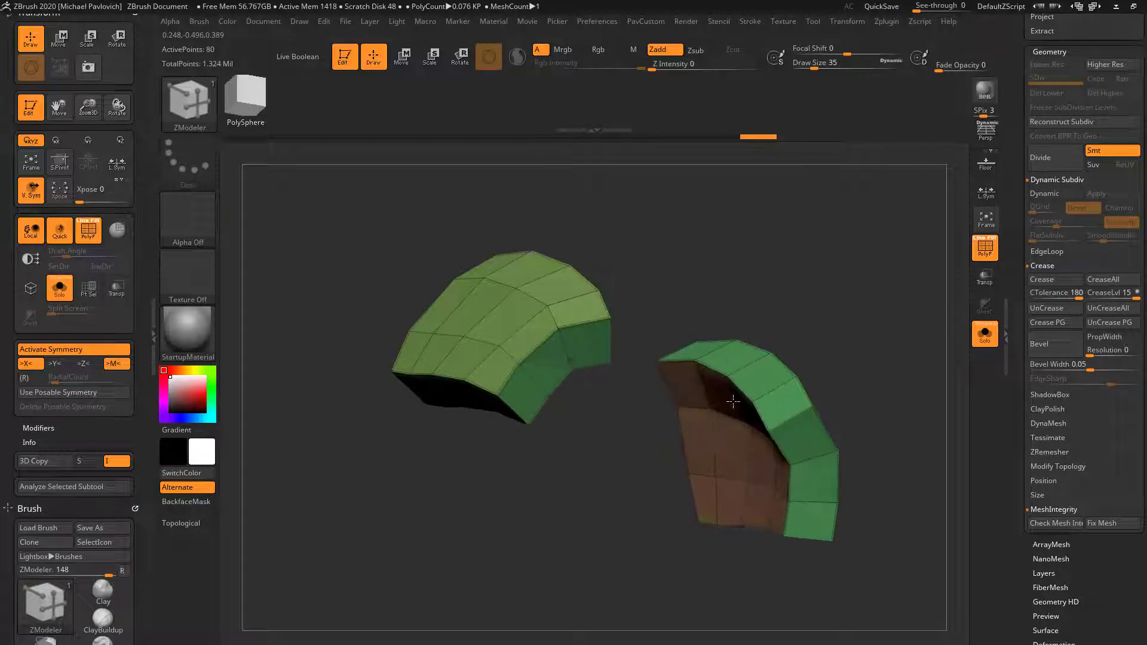
- Turn on dynamic subdivision for the panels and show them on the full head without wireframe
drag(796, 367, 840, 360)
key(d)
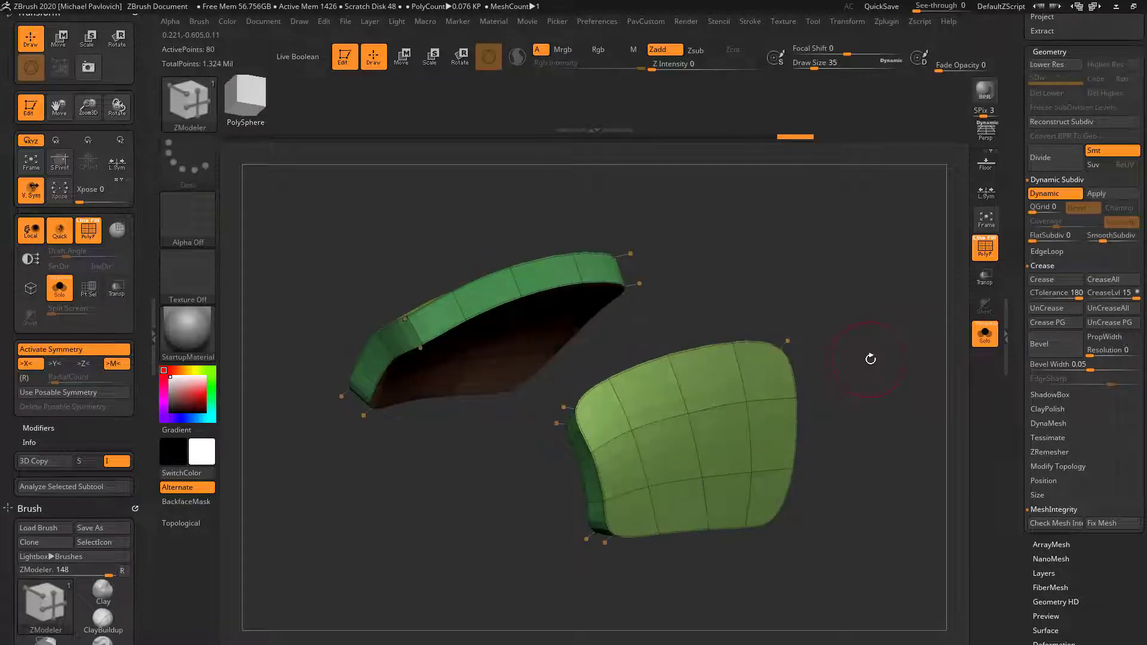
click(985, 246)
click(985, 332)
mouse_move(837, 370)
mouse_down()
mouse_move(880, 381)
mouse_move(1004, 334)
mouse_up()
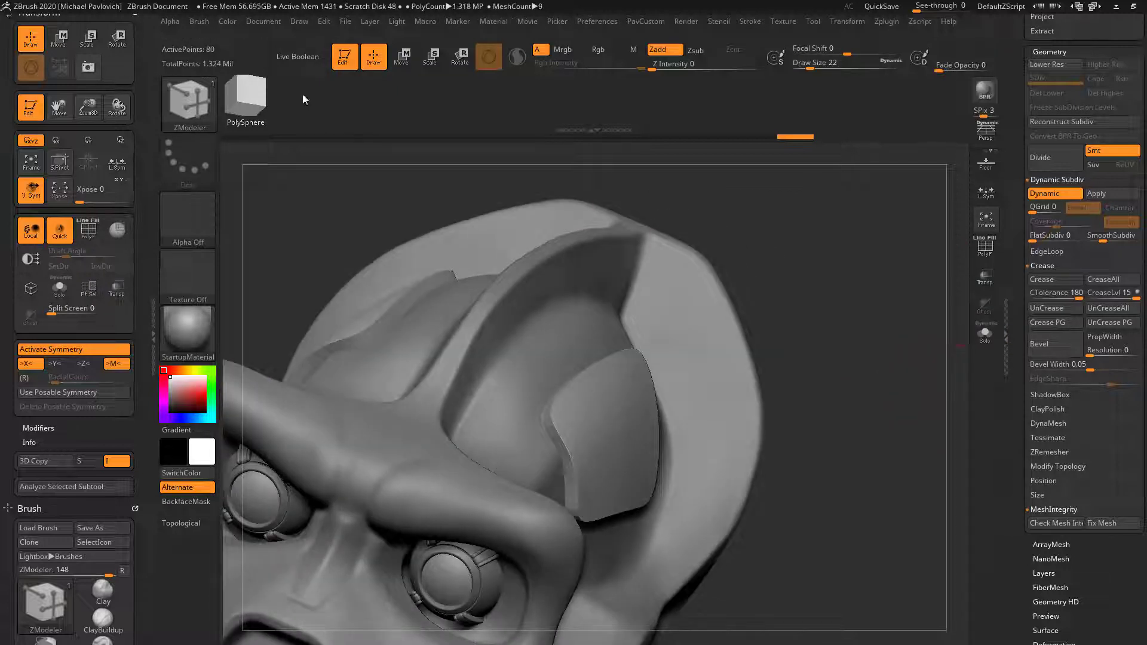
- Enable Live Boolean and move the temple panel subtool, set to subtraction, to the end of the subtool list
scroll(1016, 277, up, 5)
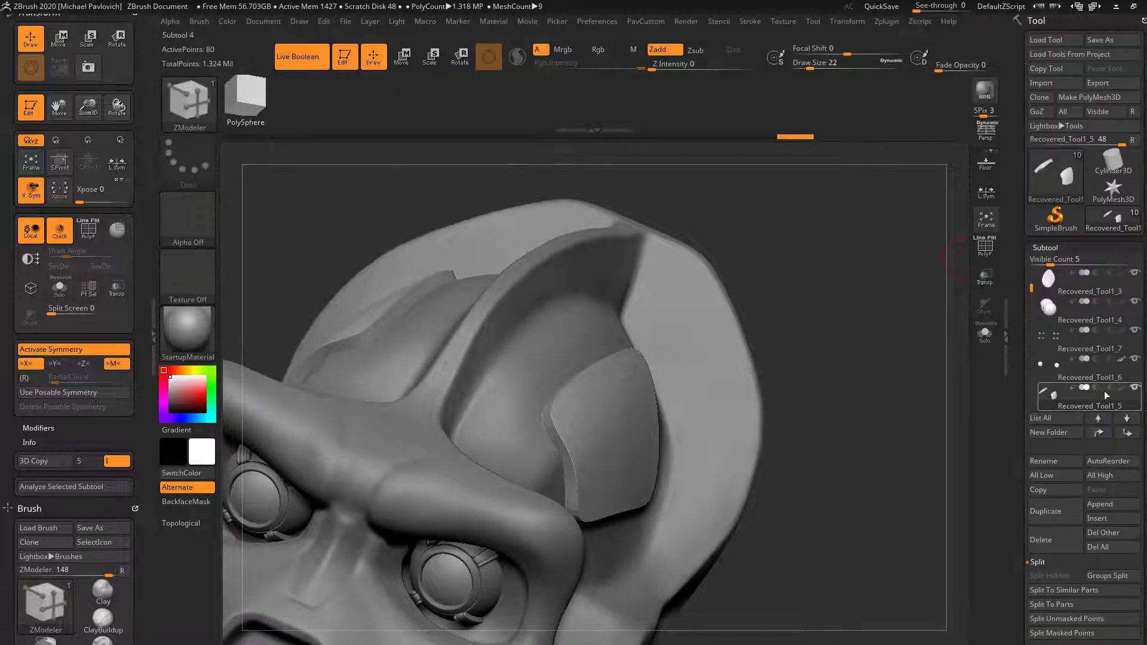
key(shift)
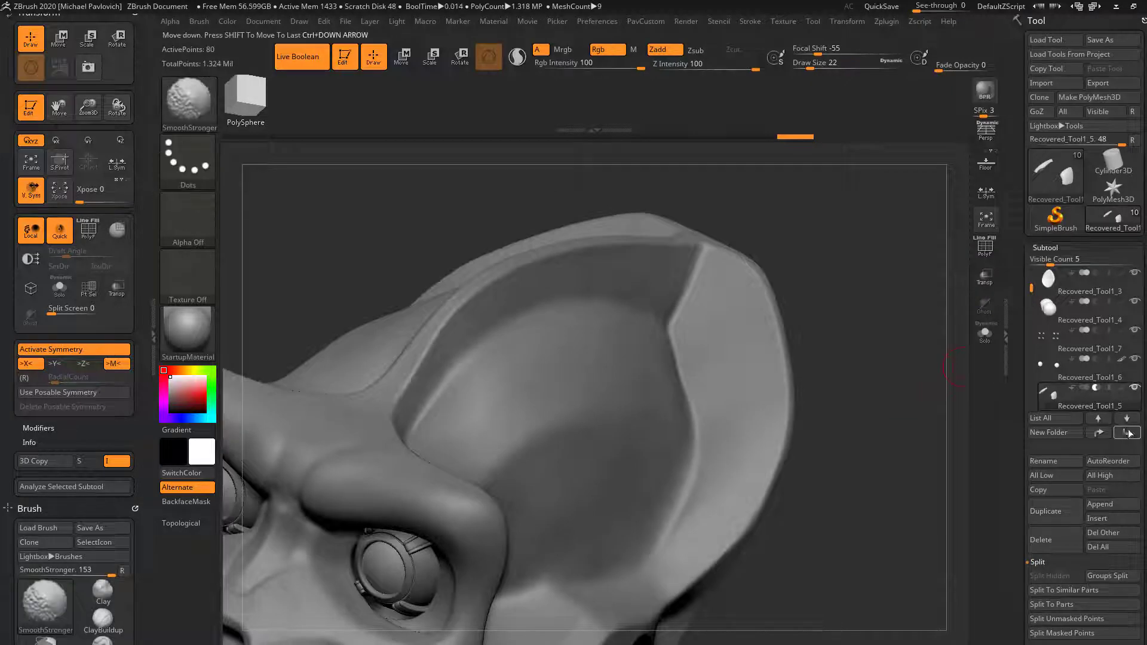
shift+click(1127, 432)
mouse_move(888, 402)
mouse_down()
mouse_move(933, 401)
mouse_move(896, 390)
mouse_move(917, 406)
mouse_move(888, 378)
mouse_move(911, 394)
mouse_up()
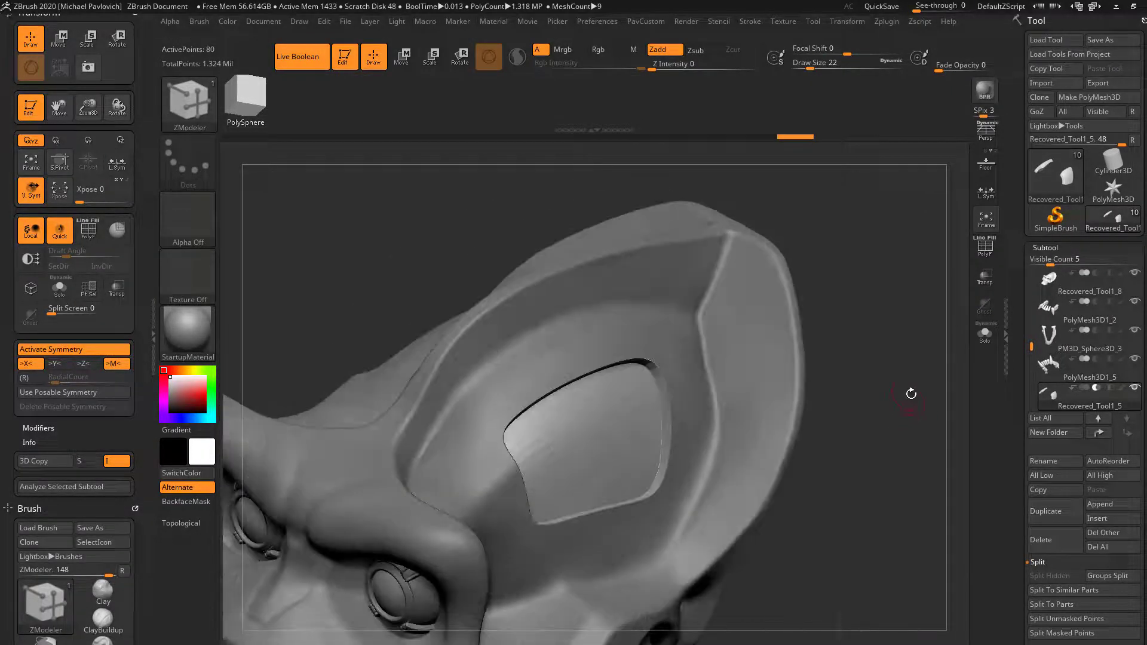
- Adjust the crease level and smooth subdivision of the subtractive panels to soften the cut's edges
key(shift+space)
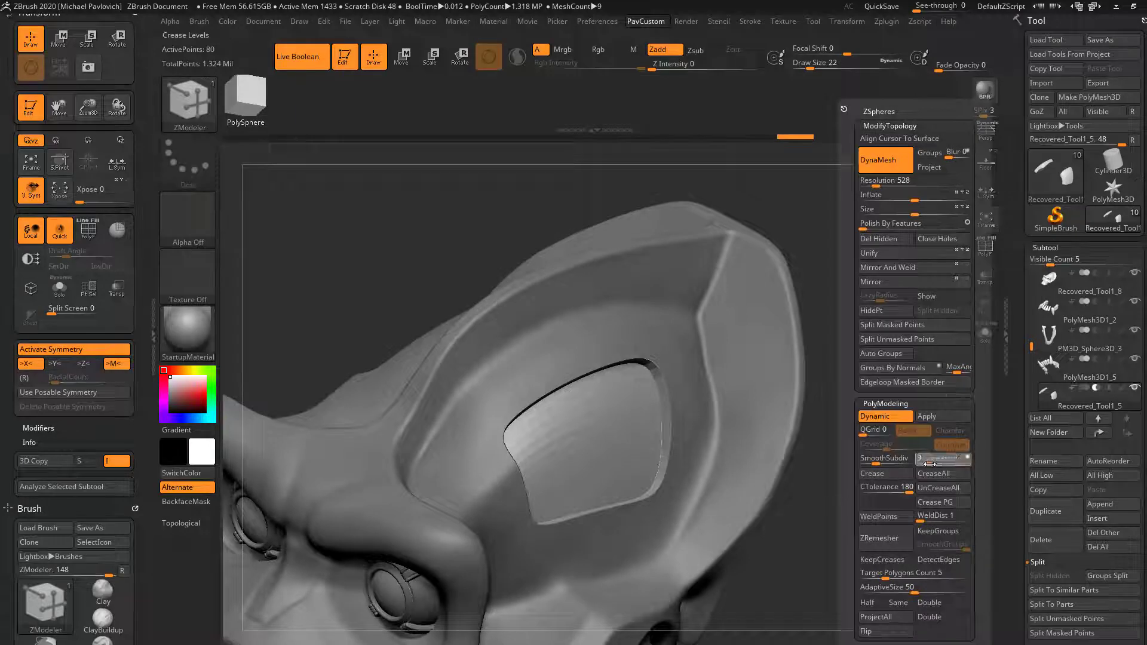
mouse_move(924, 464)
mouse_down()
mouse_move(908, 393)
mouse_move(525, 448)
mouse_up()
click(889, 459)
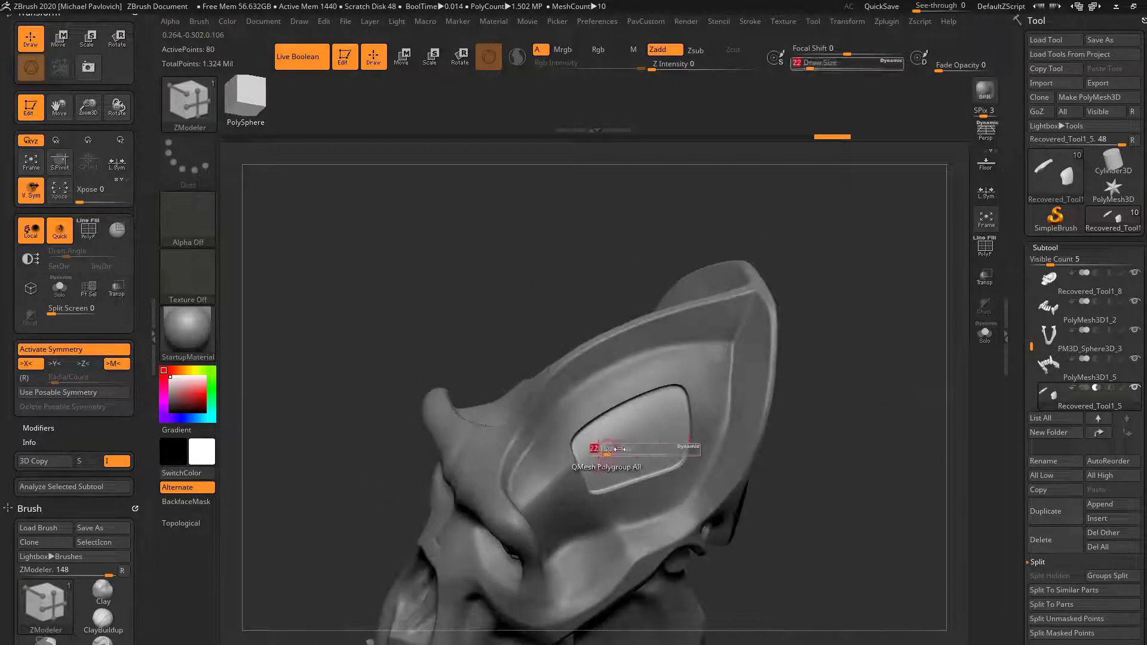
- Reshape the outline of the subtractive temple panel with the Move brush, using its wireframe as a guide
key(b)
key(m)
key(v)
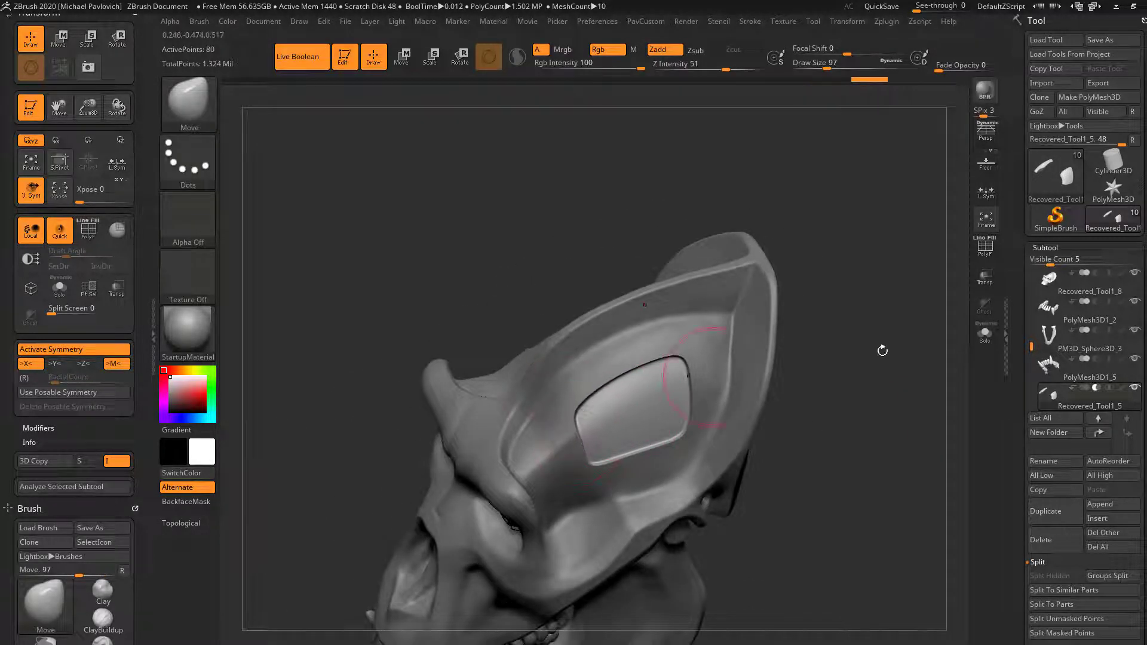
click(983, 248)
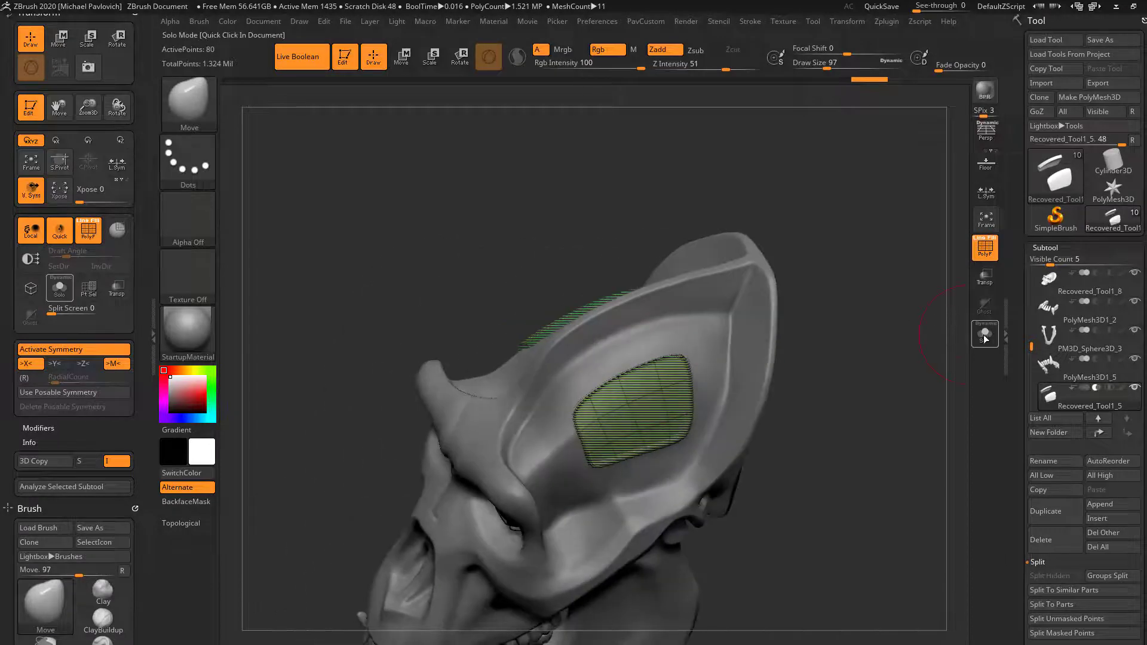
key(alt+s)
key(alt+s)
key(shift+f)
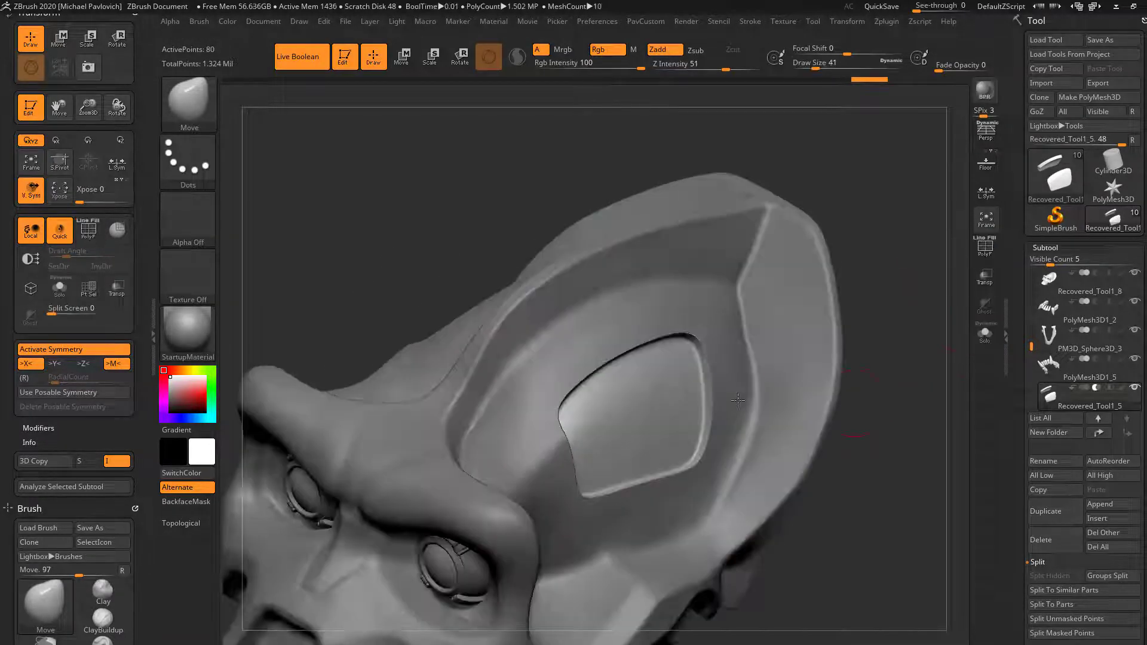
- Isolate the panels and inset their inner faces with ZModeler, using Polygroup All and Inset Region
click(985, 335)
key(shift+f)
mouse_move(853, 353)
mouse_down()
mouse_move(832, 402)
mouse_move(847, 341)
mouse_move(778, 407)
mouse_move(850, 378)
mouse_up()
key(b)
key(z)
key(m)
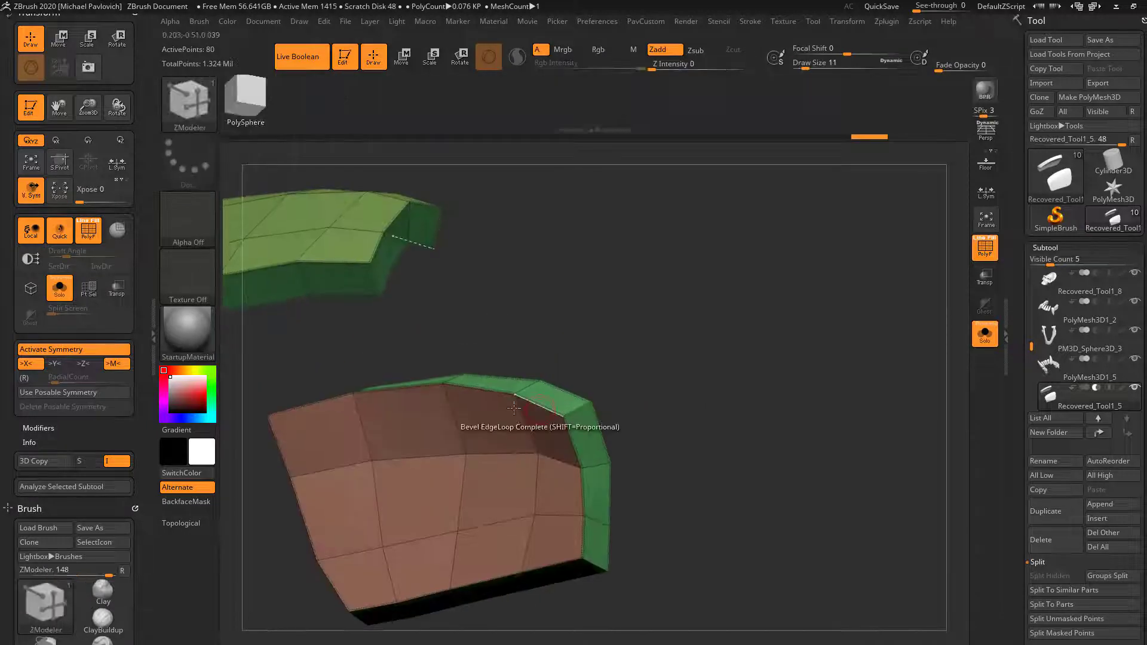
key(space)
click(489, 227)
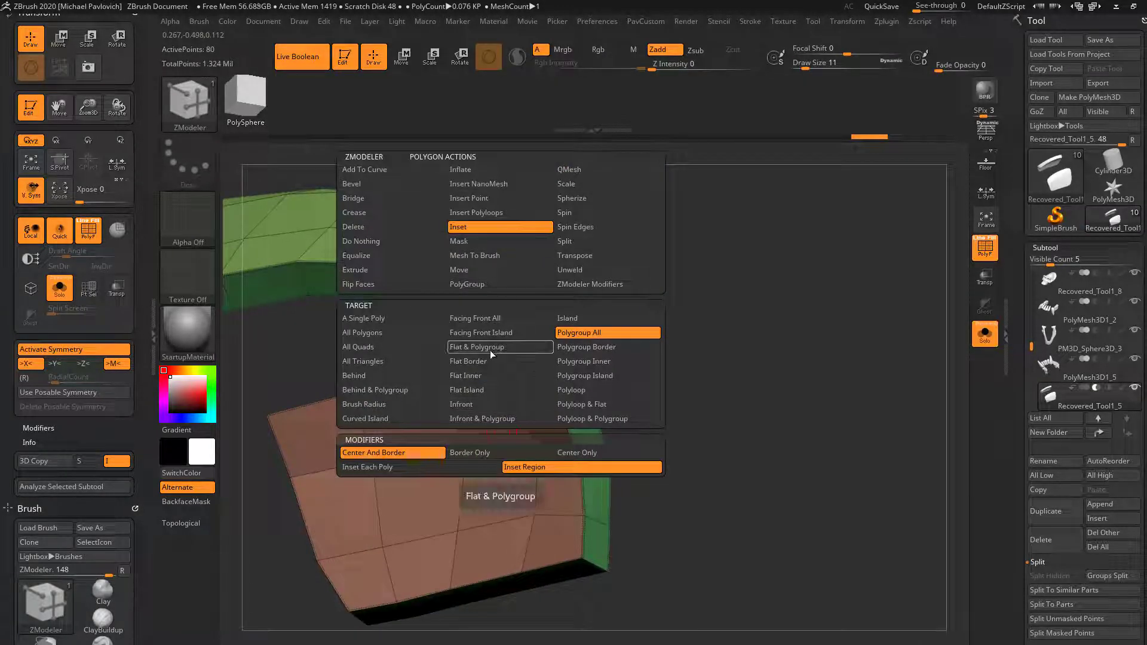
key(space)
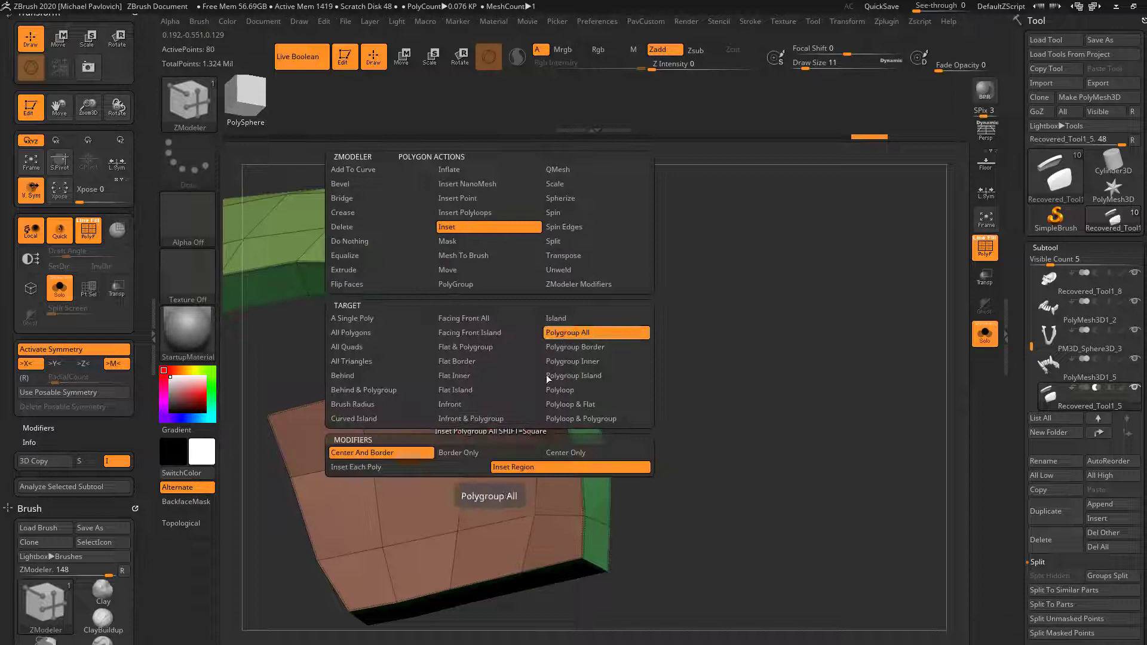
drag(460, 425, 487, 433)
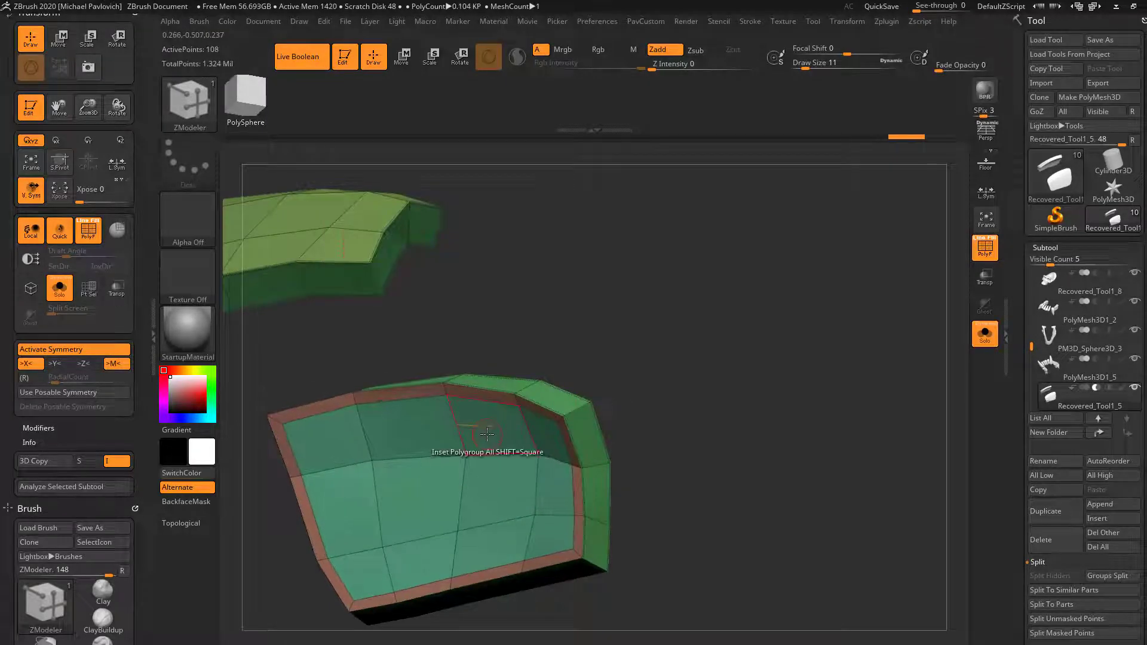
- Offset the inset inner faces with QMesh on Polygroup All and crease the panels' polygroup edges
key(space)
drag(561, 334, 483, 424)
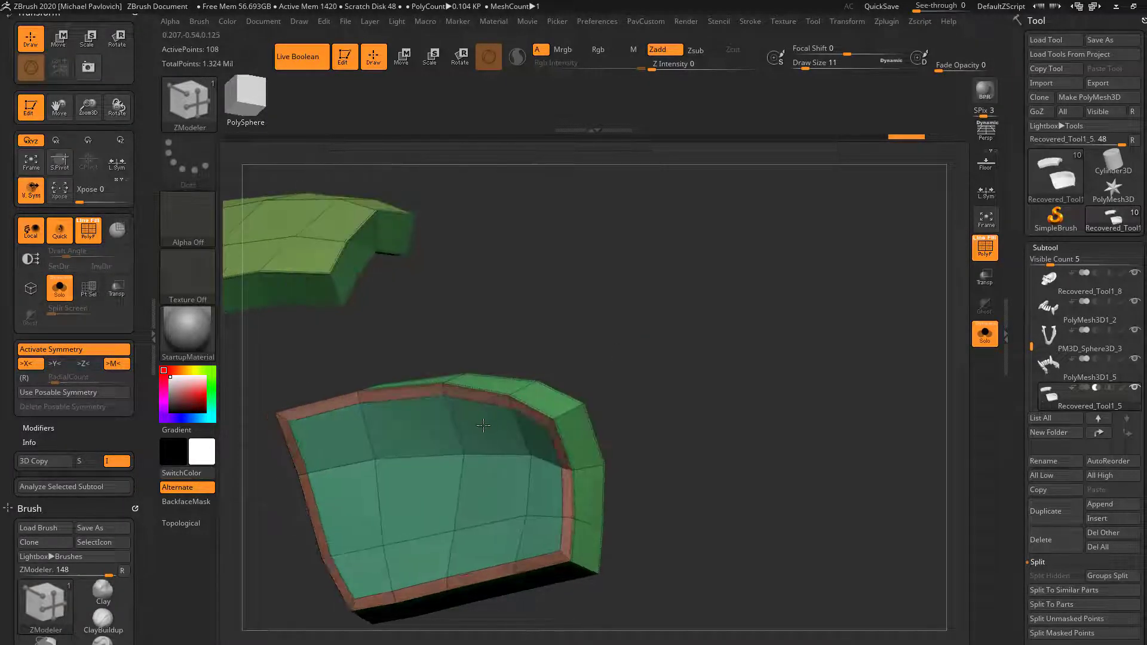
key(shift+space)
click(693, 501)
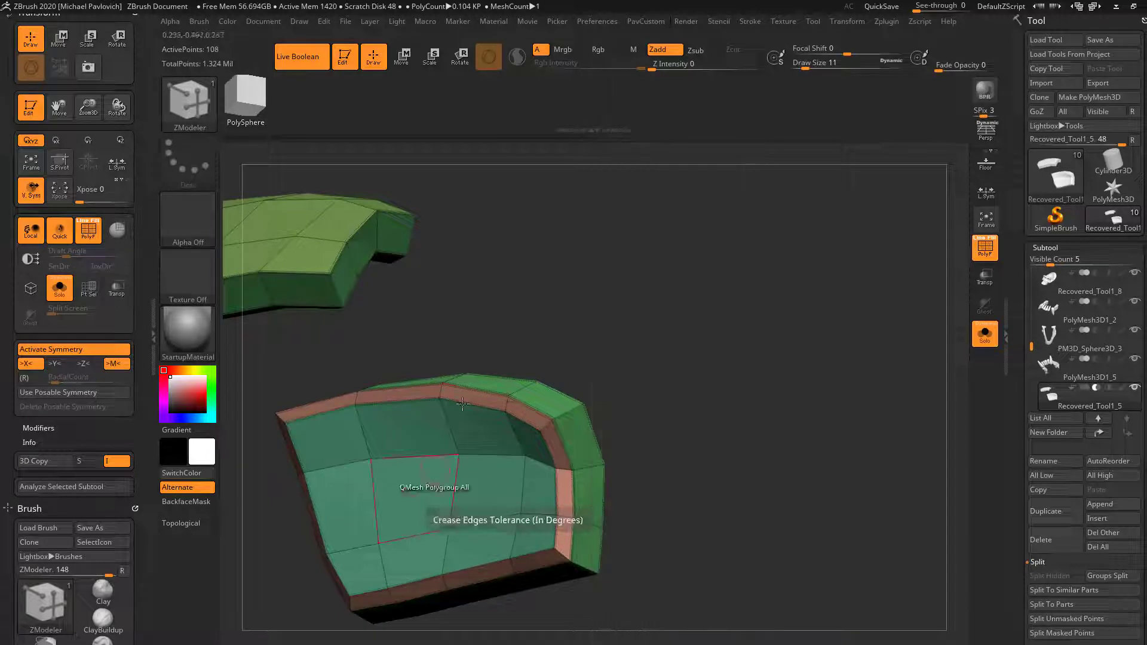
- Turn dynamic subdivision back on for the panels and display the stepped cut on the full head without wireframe
key(d)
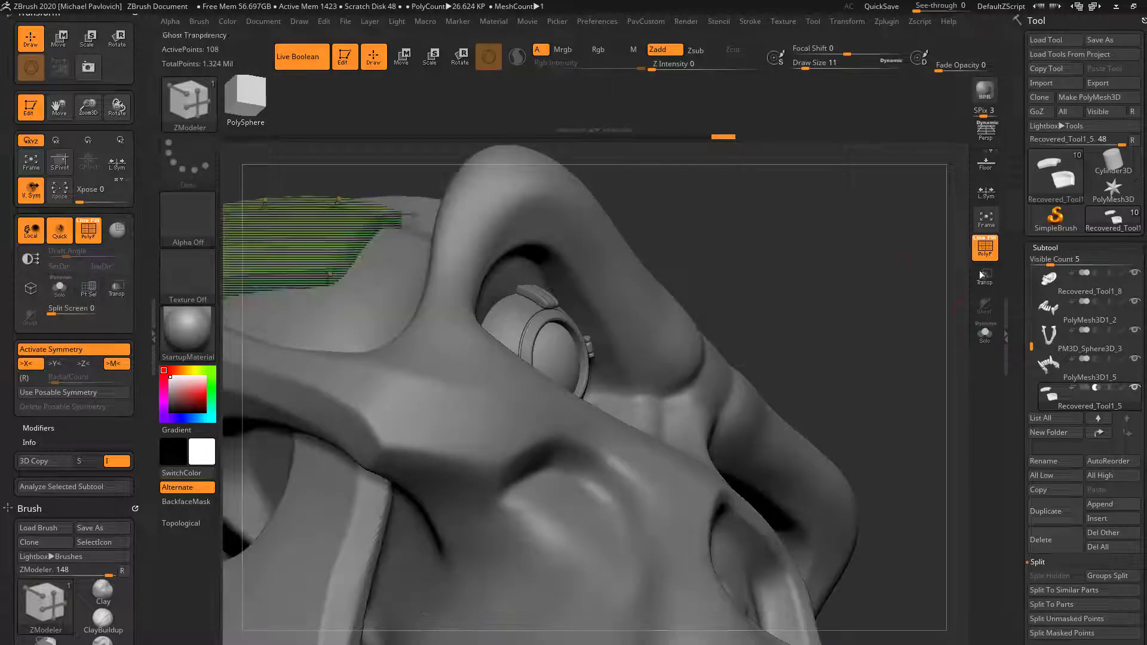
click(984, 246)
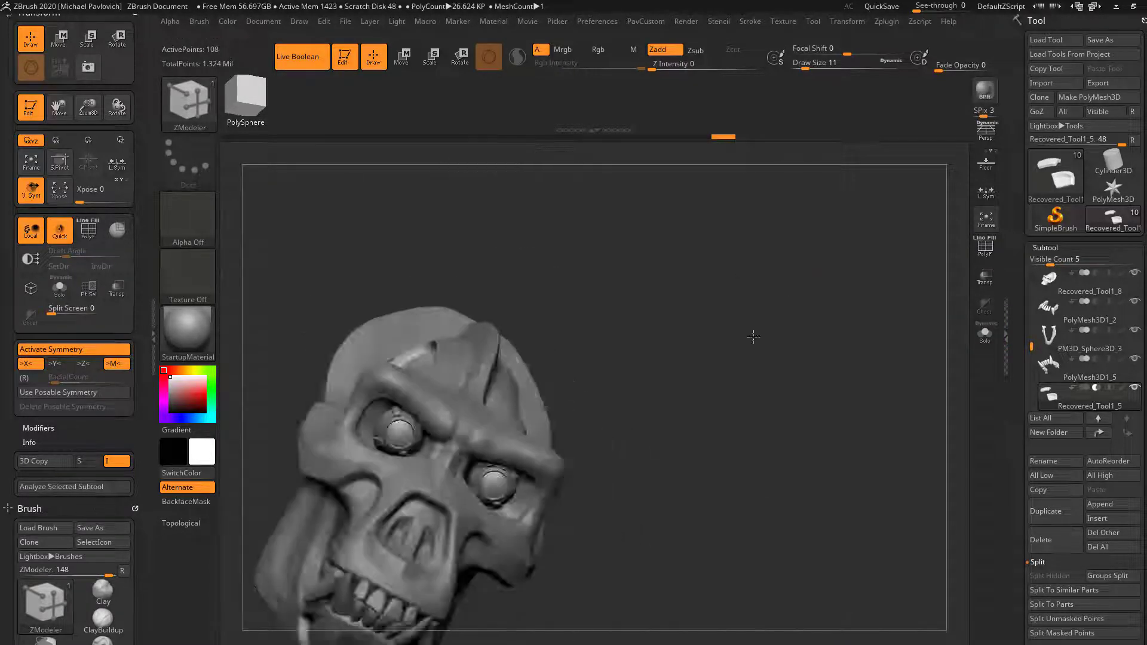
drag(750, 335, 906, 326)
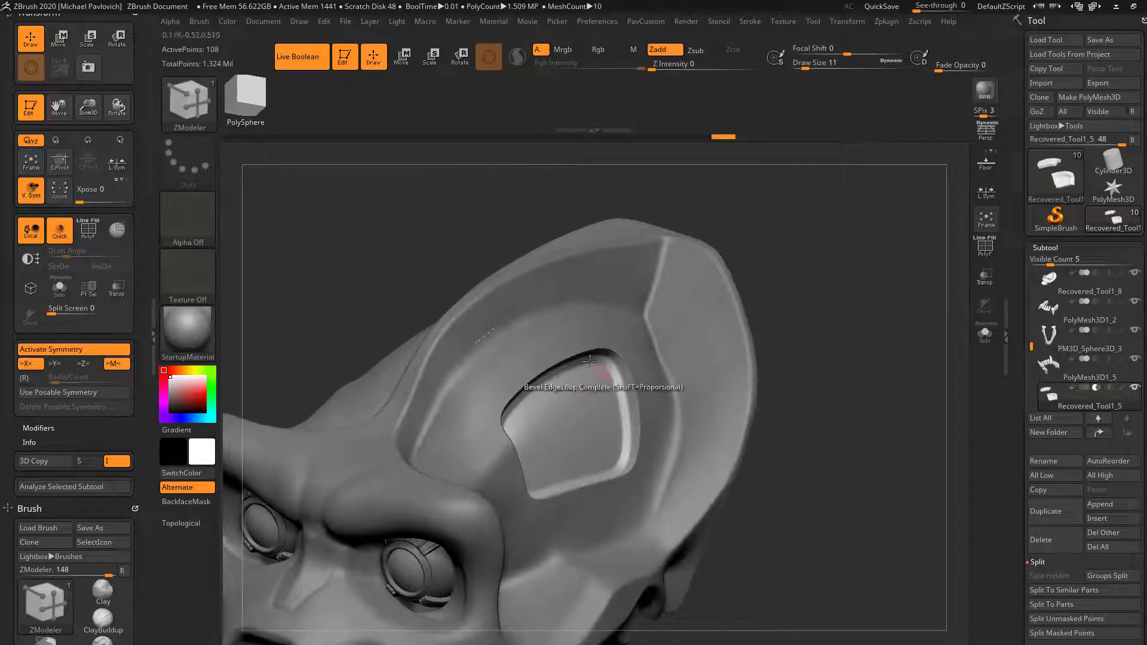
drag(830, 305, 892, 356)
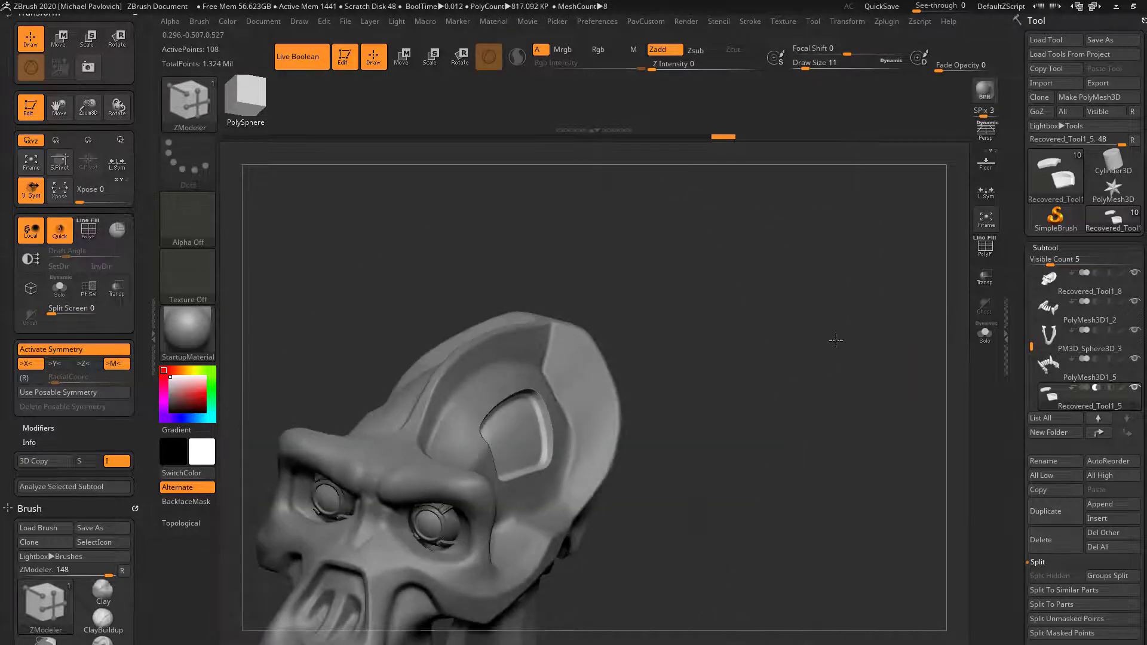
- Select the jaw and mask a small rounded-rectangular patch on its rear side with MaskPen, inverting the mask to leave only that patch editable
drag(837, 340, 773, 422)
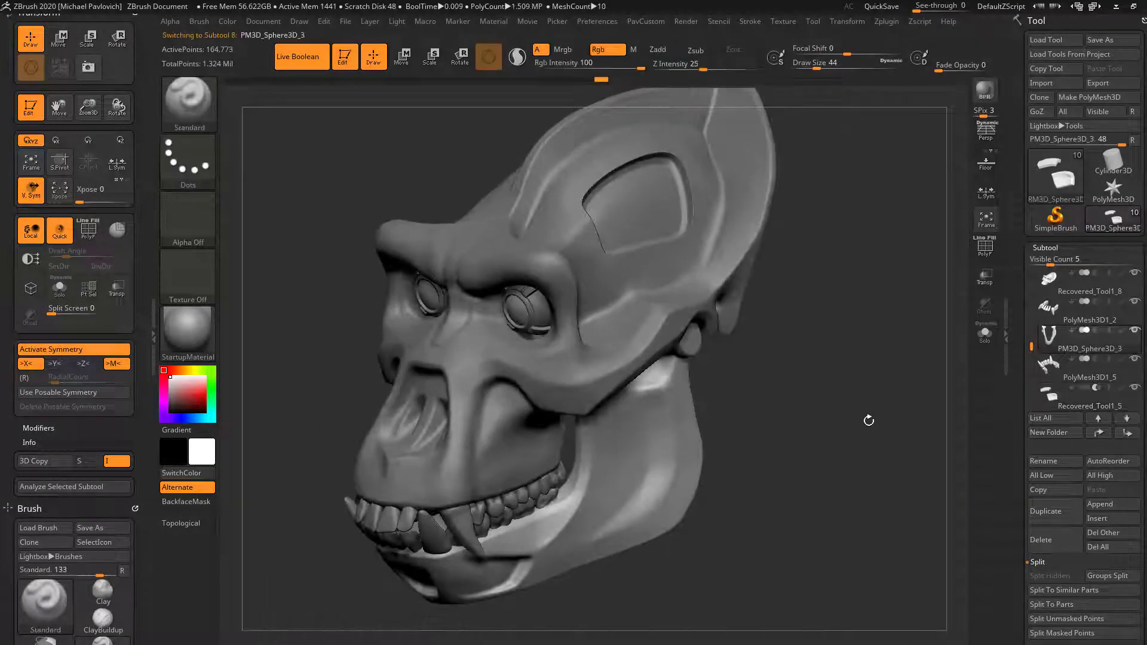
drag(870, 417, 860, 448)
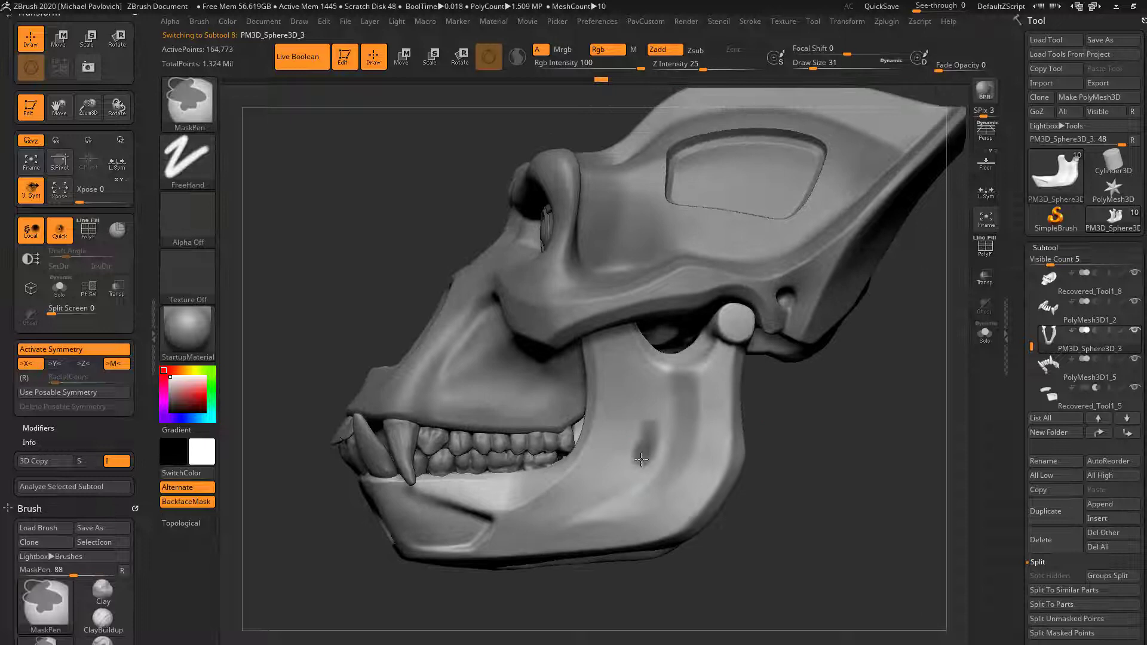
ctrl+click(794, 436)
drag(794, 436, 797, 412)
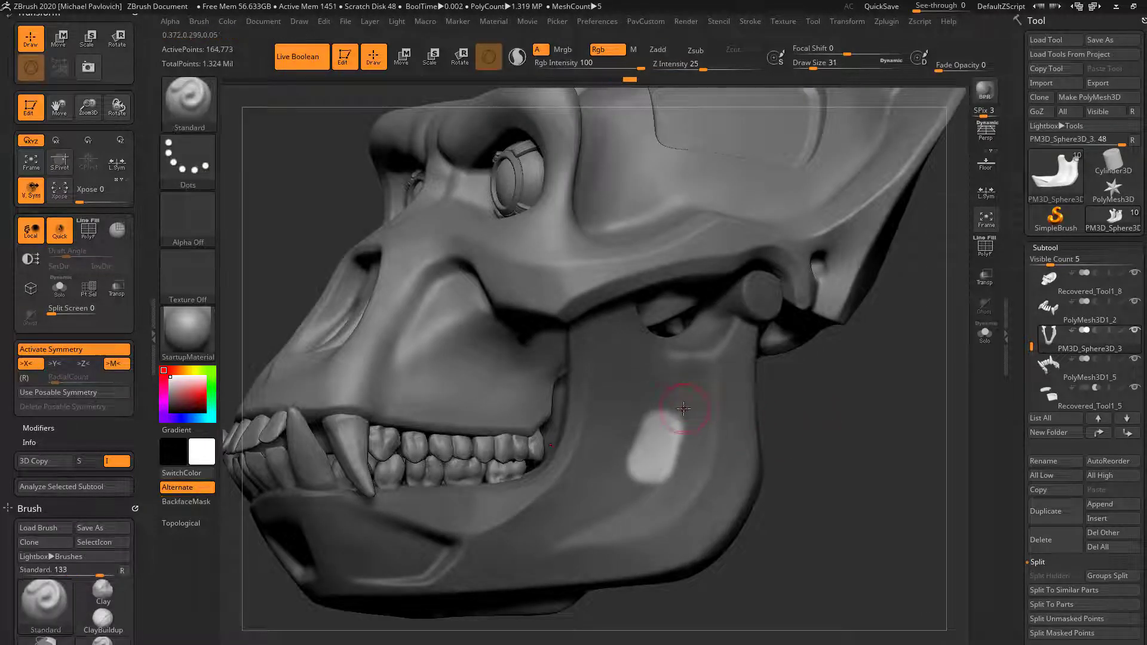
key(ctrl)
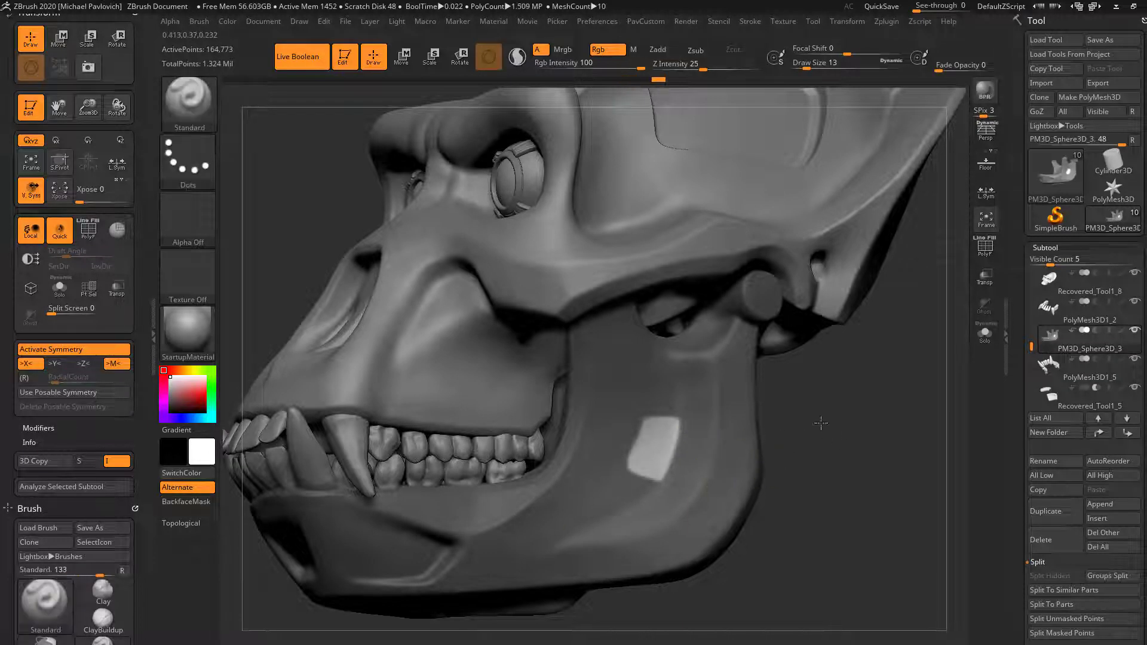
right_drag(688, 408, 651, 445)
- Place the transform gizmo on the unmasked jaw patch and try moving, scaling and rotating the patch, turning it about 18.5 degrees
key(w)
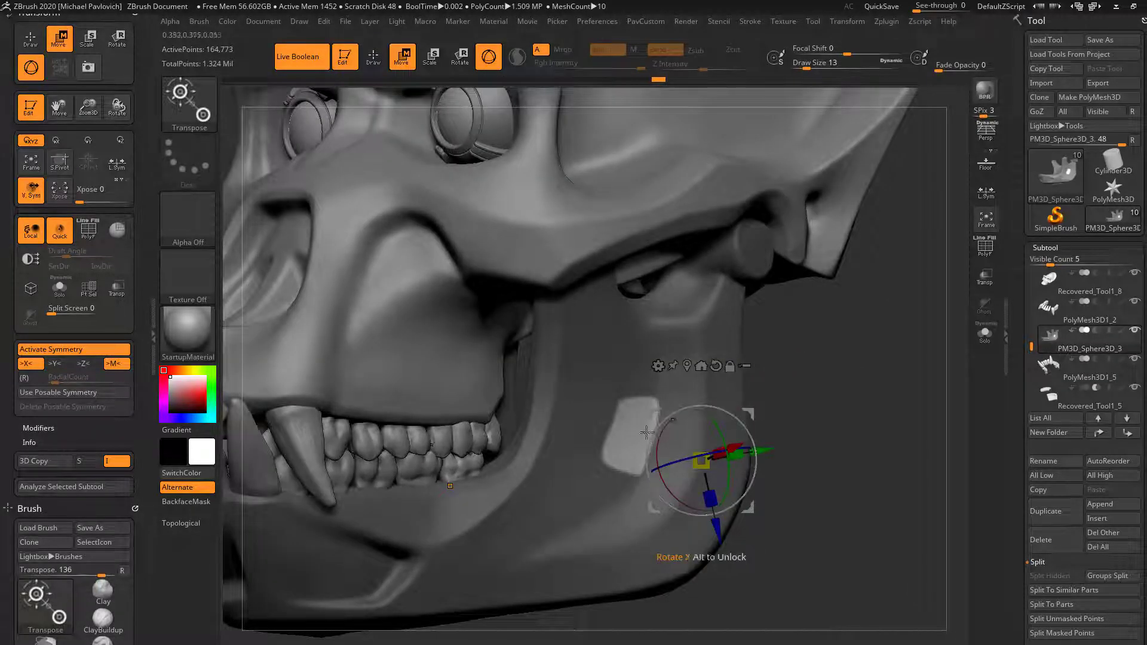
right_drag(741, 414, 662, 438)
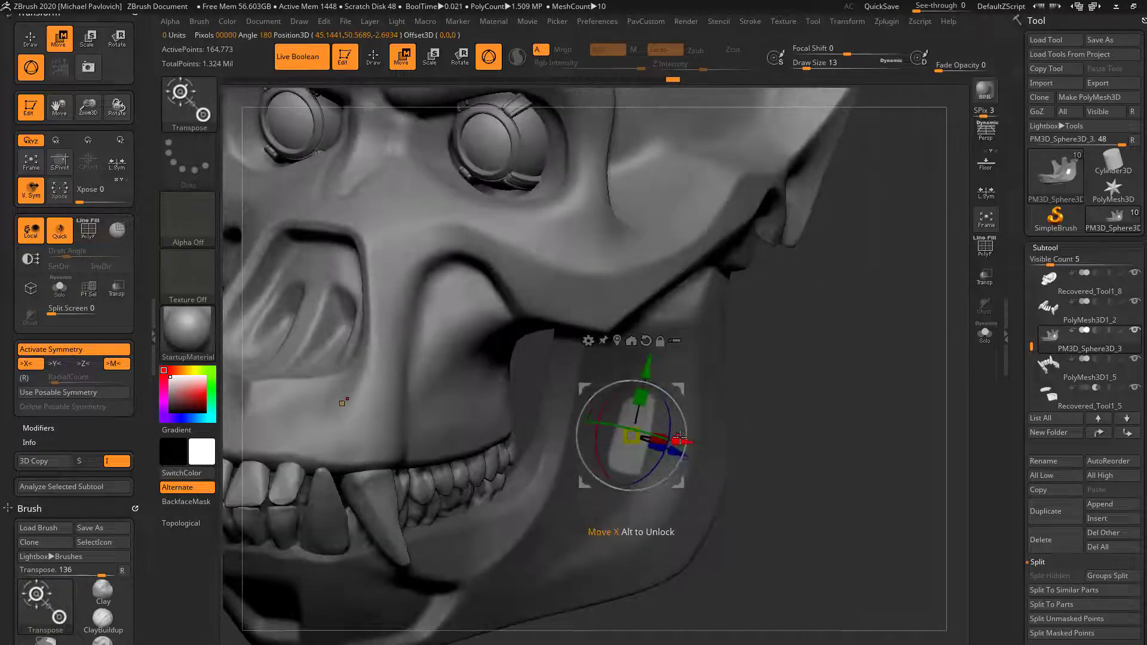
drag(662, 438, 672, 438)
right_drag(756, 425, 692, 389)
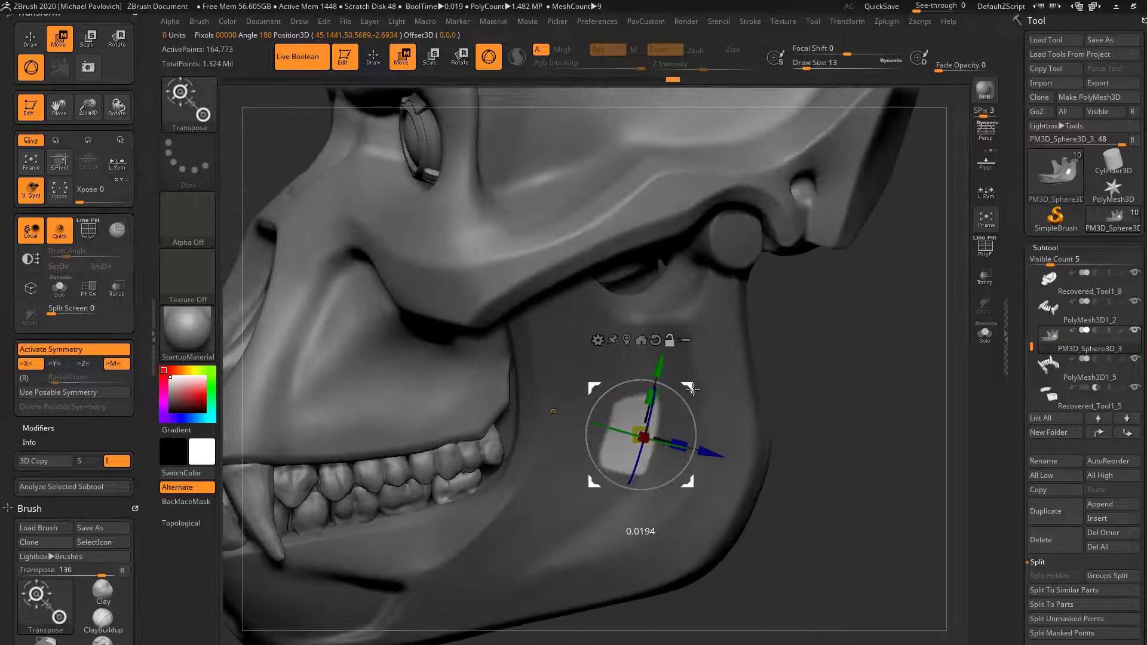
right_drag(774, 387, 649, 433)
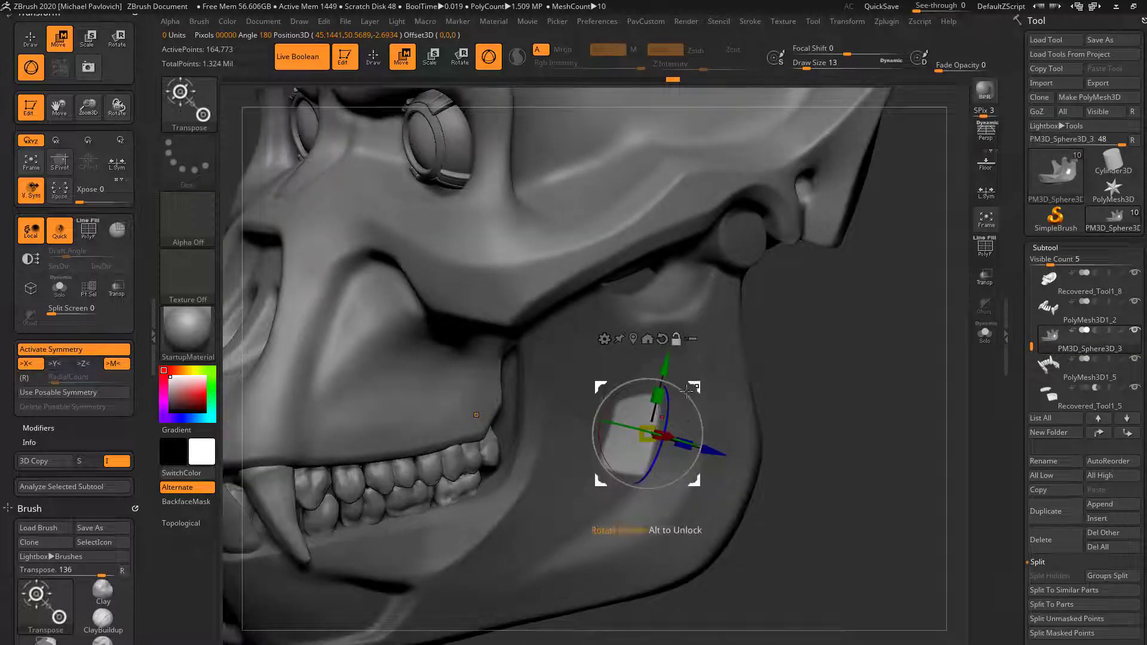
right_drag(687, 390, 670, 438)
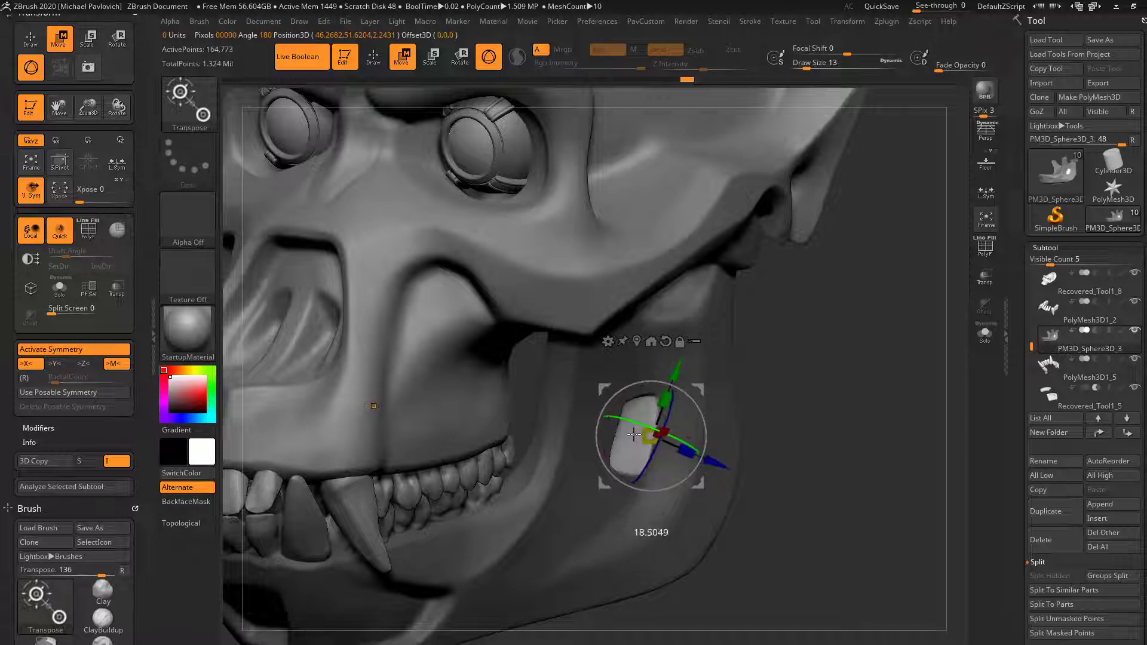
right_drag(761, 404, 701, 390)
- Sink the unmasked jaw patch into a recess with the gizmo and clear the mask
ctrl+drag(701, 388, 487, 457)
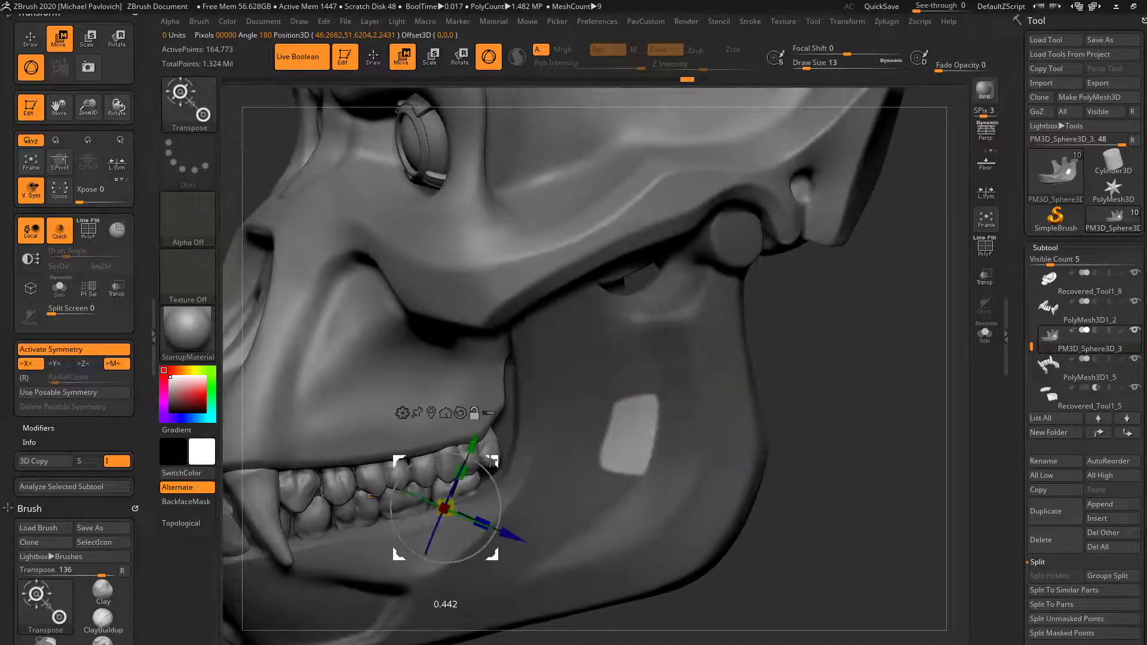
click(609, 430)
right_drag(609, 430, 660, 430)
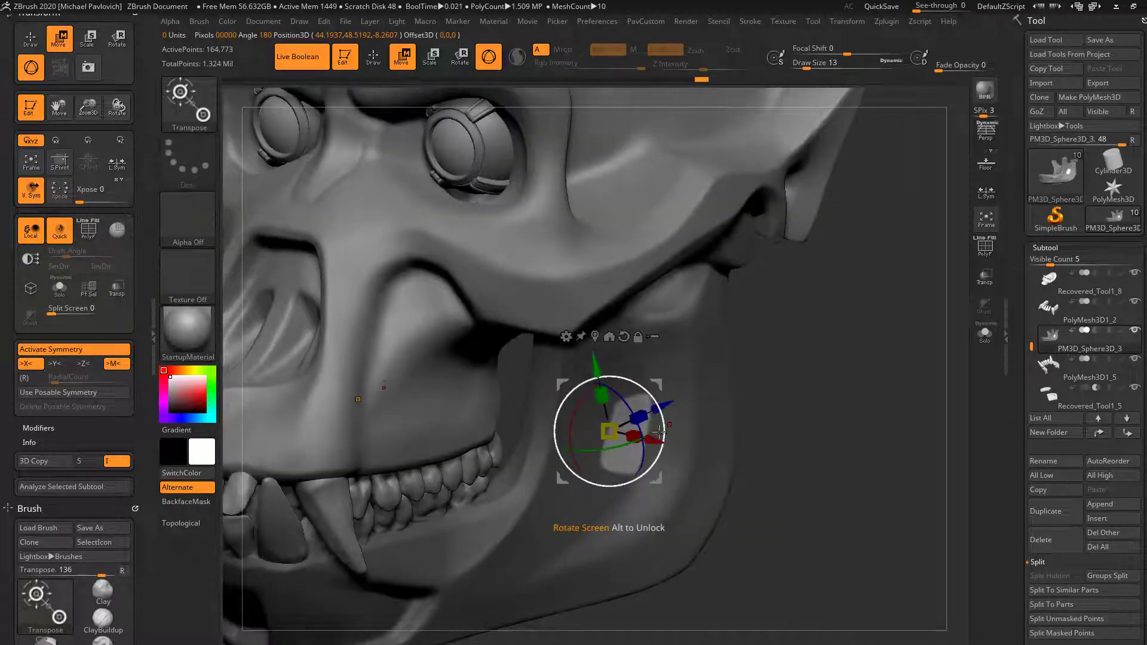
right_drag(755, 385, 676, 395)
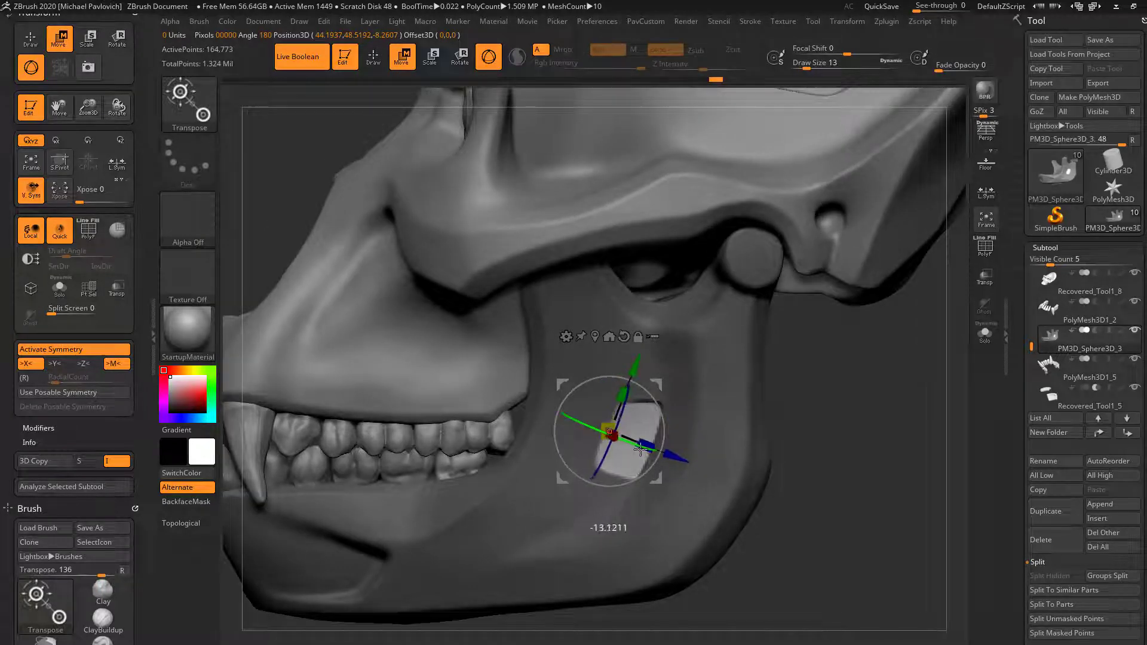
key(q)
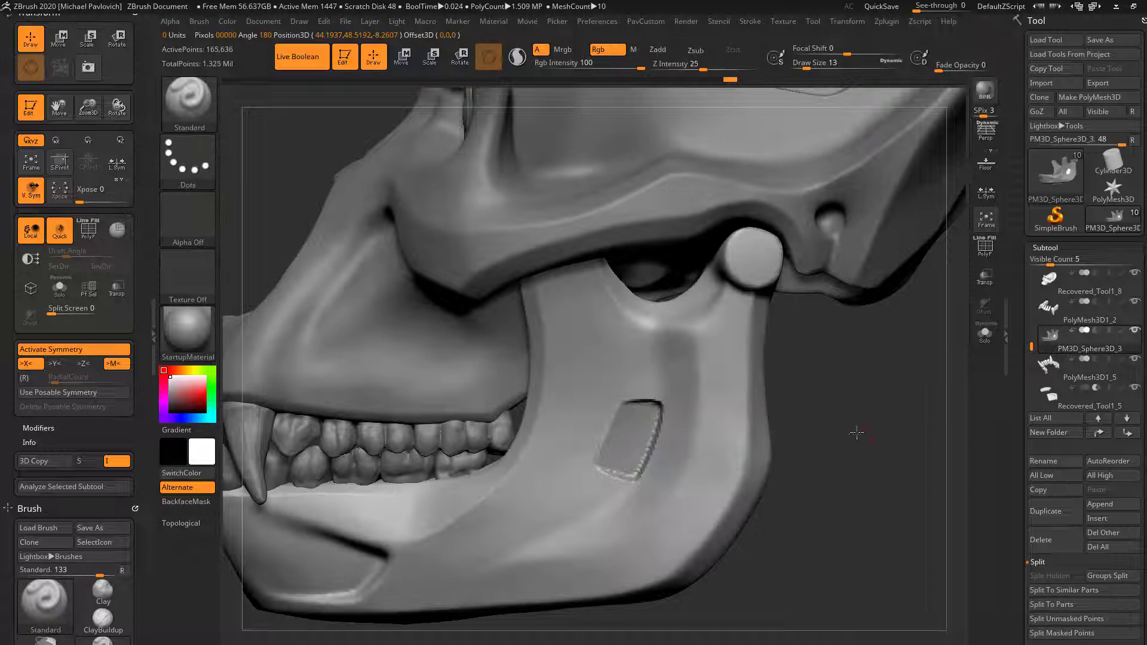
mouse_move(854, 388)
right_down()
mouse_move(672, 438)
mouse_move(654, 423)
mouse_move(775, 441)
mouse_move(757, 440)
mouse_move(984, 405)
right_up()
key(s)
- Select the subtractive temple panel subtool and try inserting a round IMM Boolean mechanical detail behind the panel
click(1070, 407)
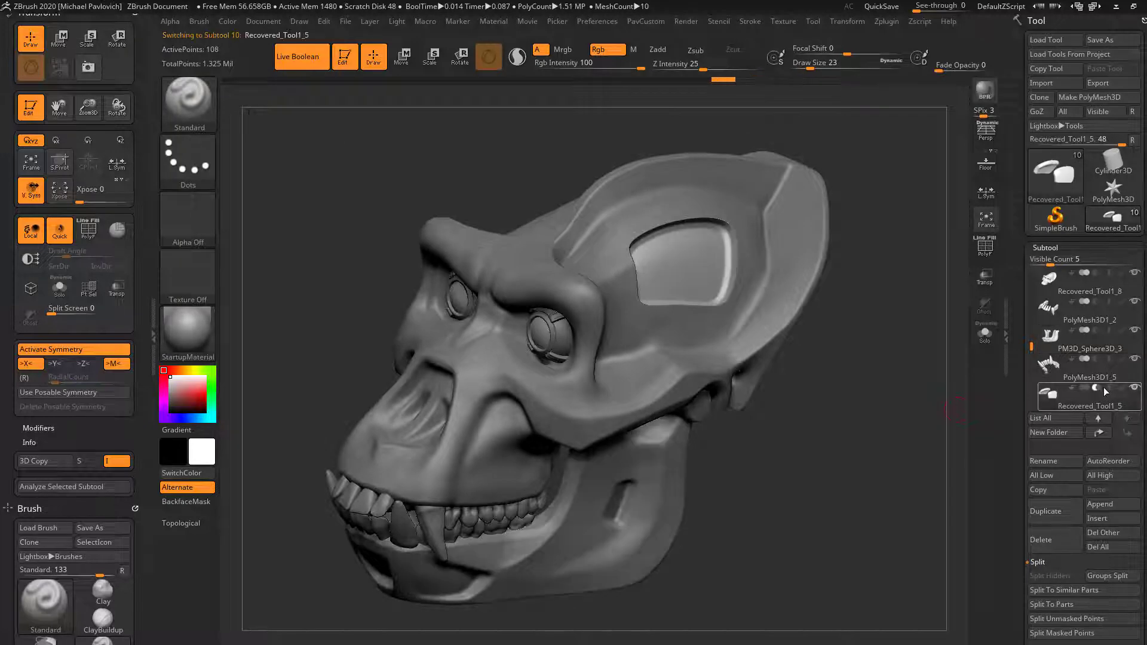
right_drag(938, 373, 852, 402)
key(b)
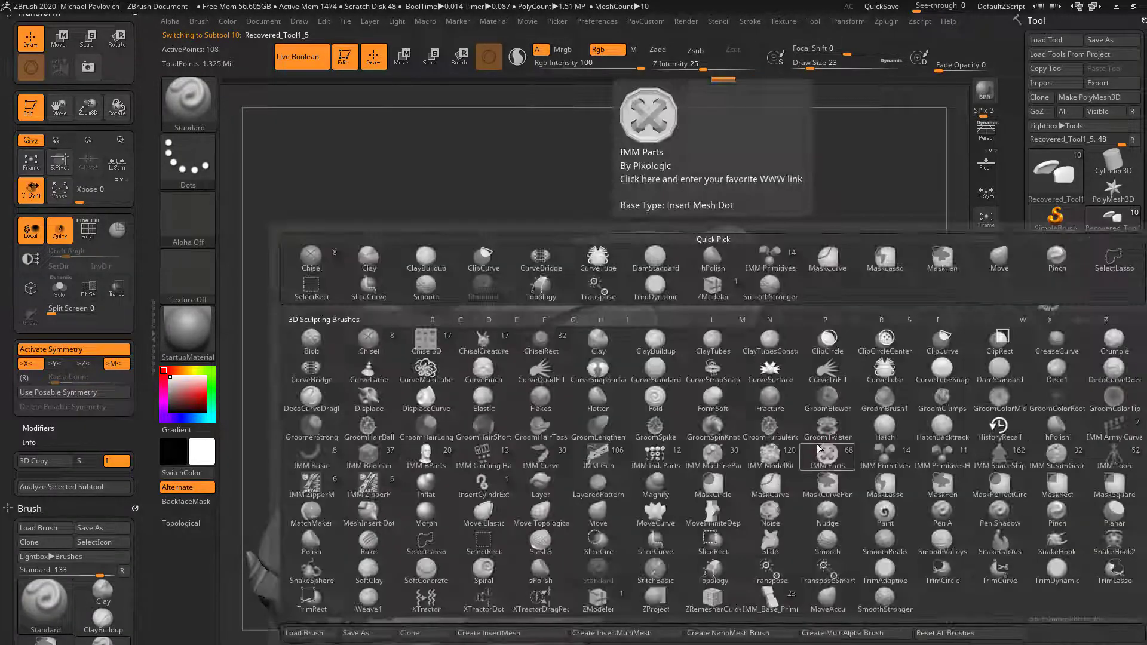
key(i)
click(368, 457)
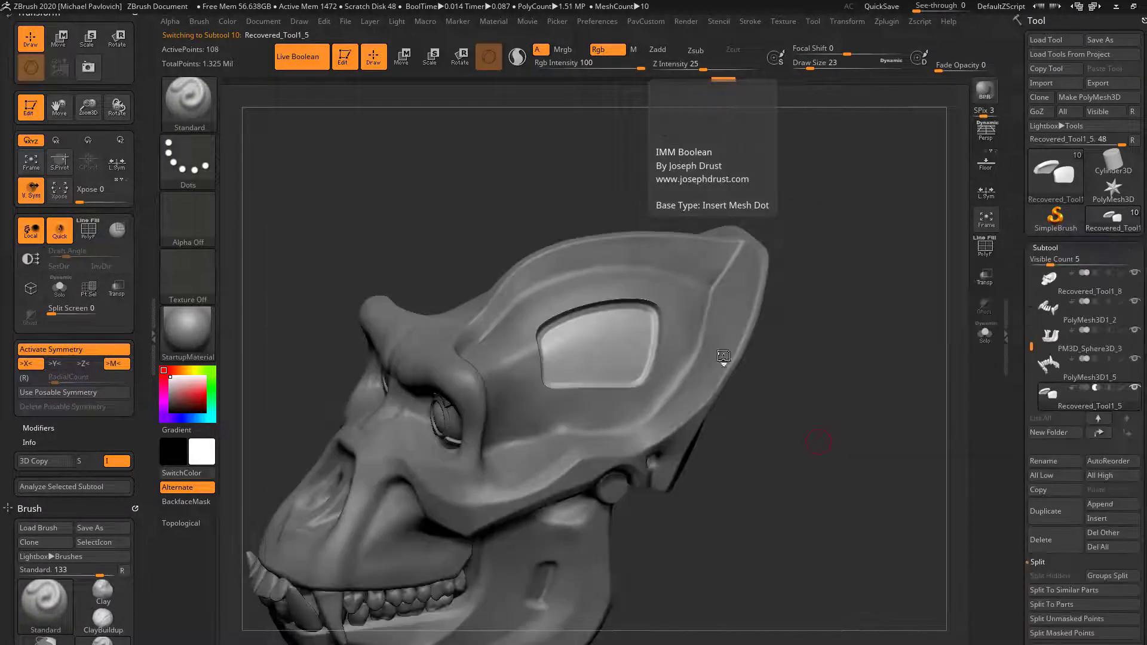
key(m)
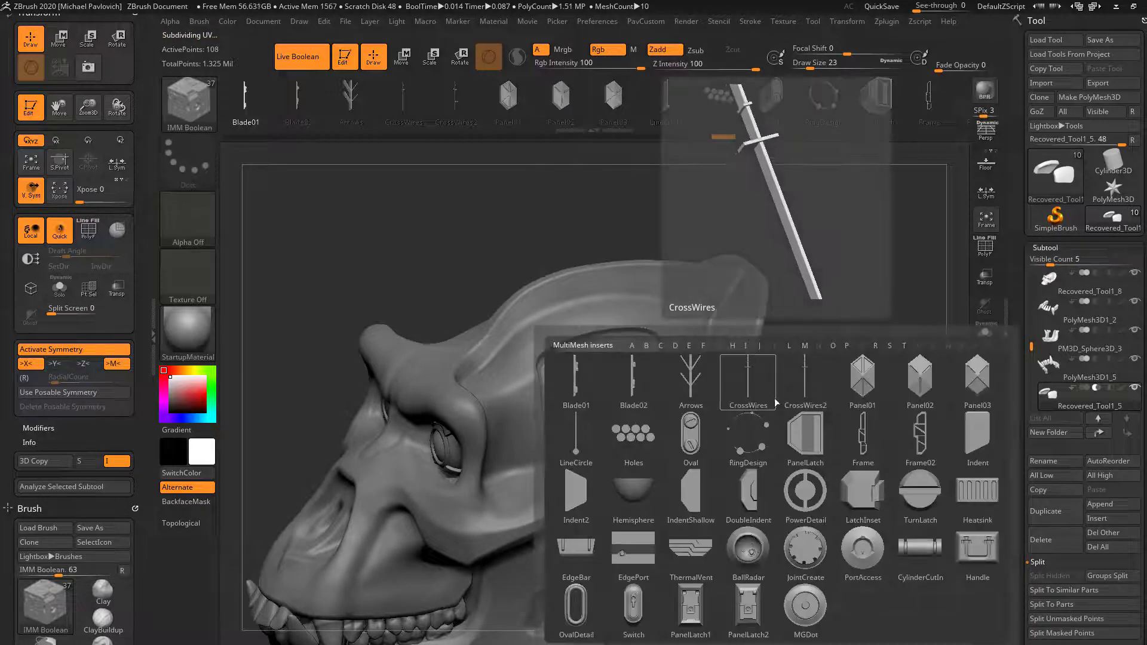
click(806, 490)
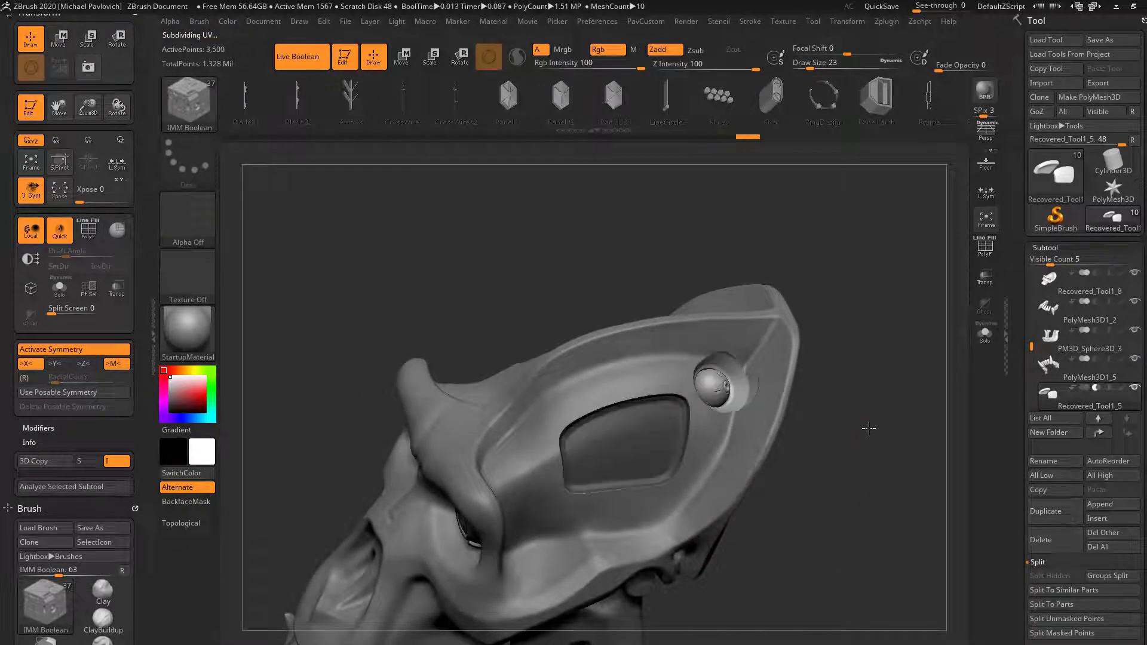
drag(869, 429, 526, 488)
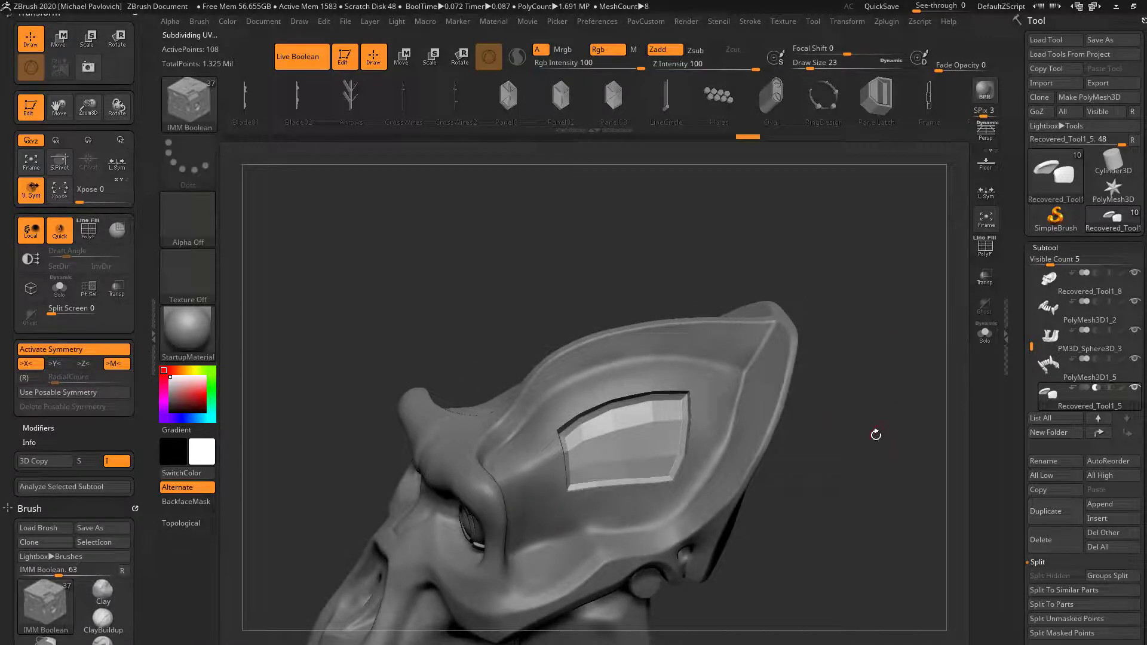
- Undo the inserted round detail and return to the Standard brush with a draw size of 35
drag(873, 435, 862, 363)
mouse_move(846, 425)
mouse_down()
mouse_move(849, 447)
mouse_move(876, 411)
mouse_move(849, 442)
mouse_move(842, 428)
mouse_up()
key(b)
key(s)
key(t)
key(s)
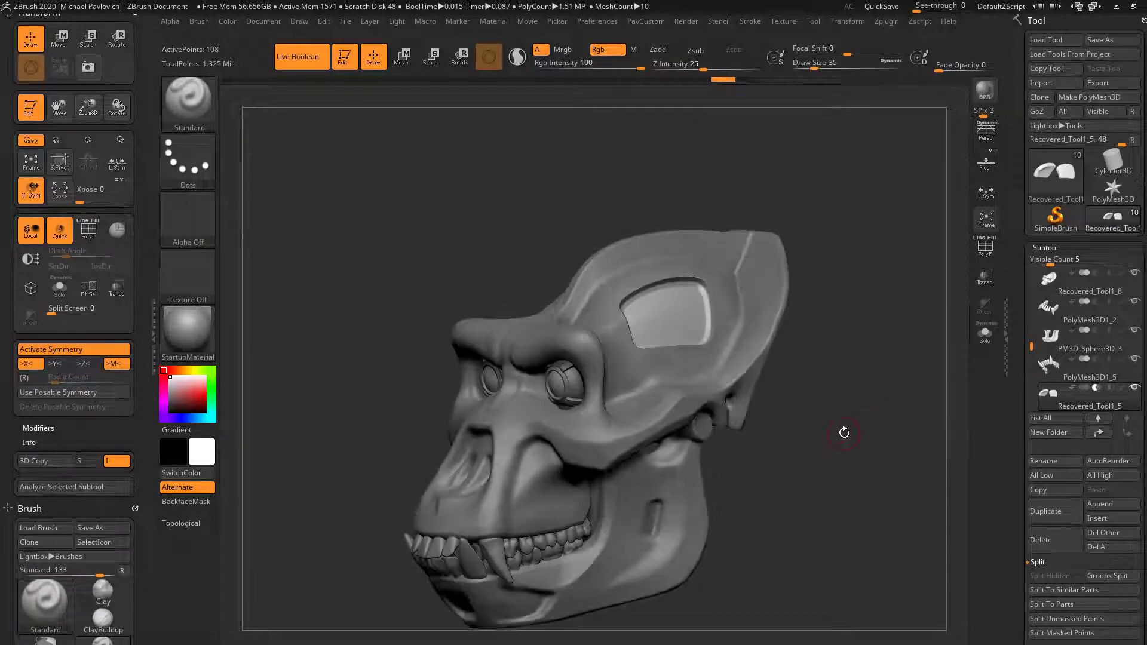
- Load the HS2_Containers_Misc brush from Lightbox's HardSurfaceAlpha brushes and turn Live Boolean off
key(comma)
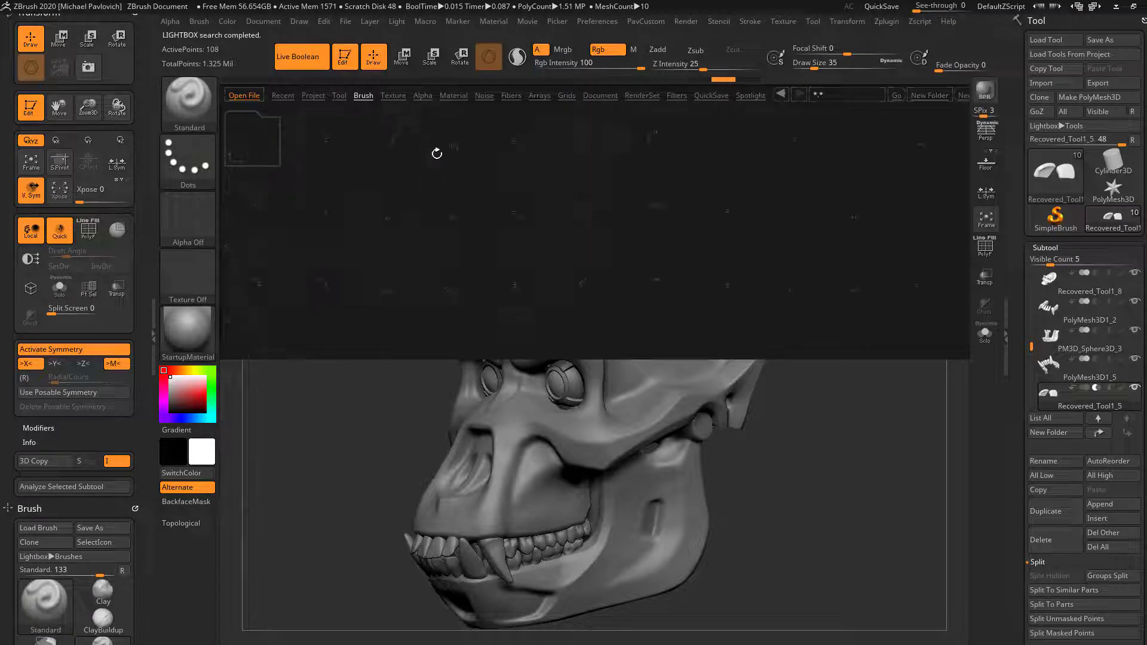
double_click(272, 283)
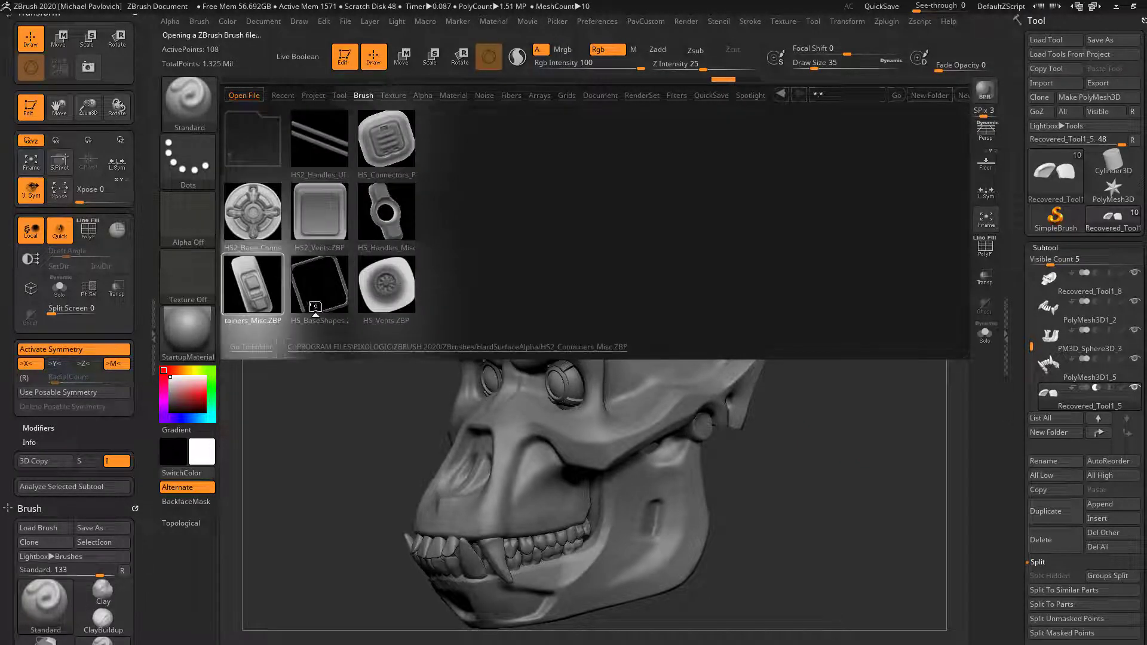
drag(838, 420, 827, 414)
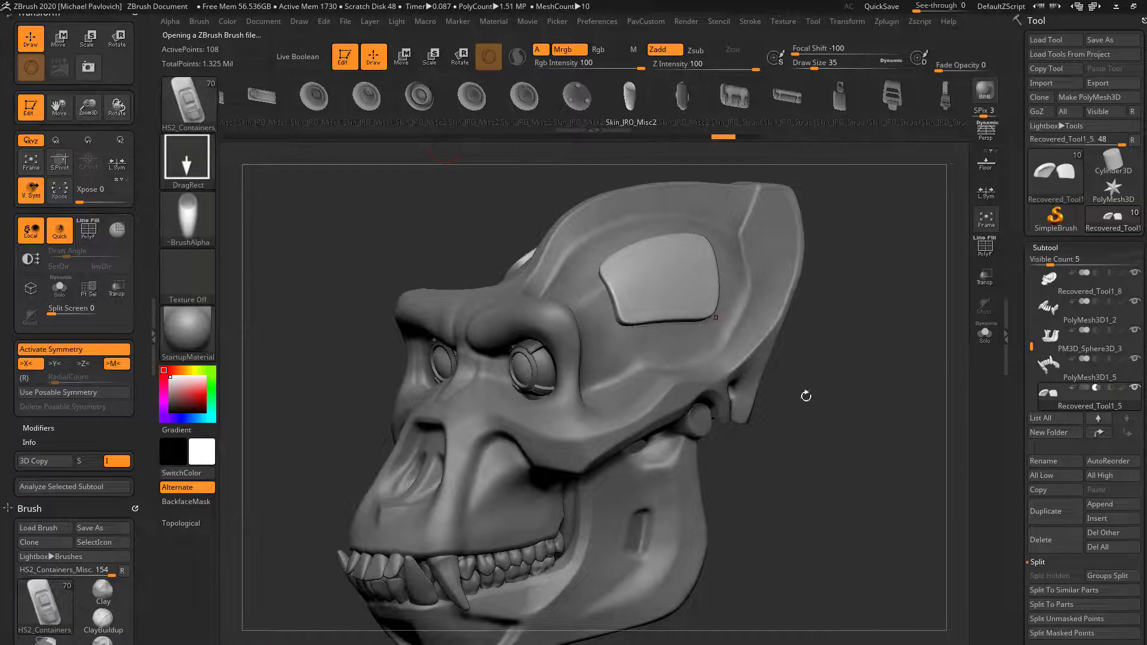
drag(806, 397, 814, 440)
- Try stamping the Skin_JRO_Misc2 and Skin_JRO_Misc1 details onto the jaw, with Z Intensity set to 61, undoing the stamps
alt+click(607, 445)
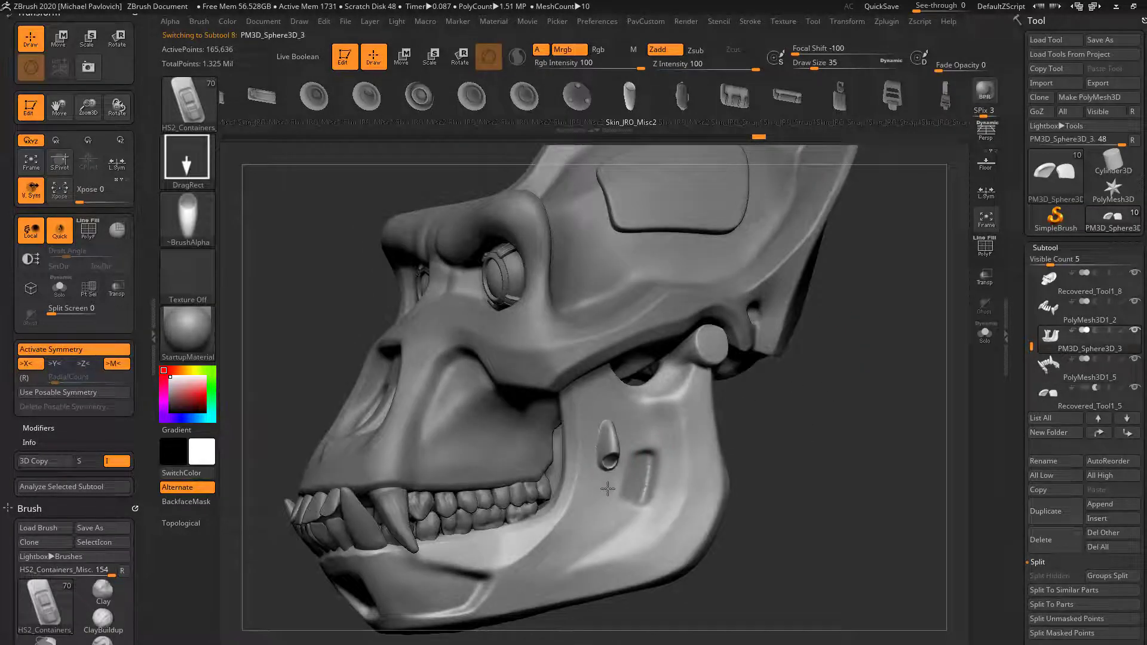
drag(755, 65, 731, 64)
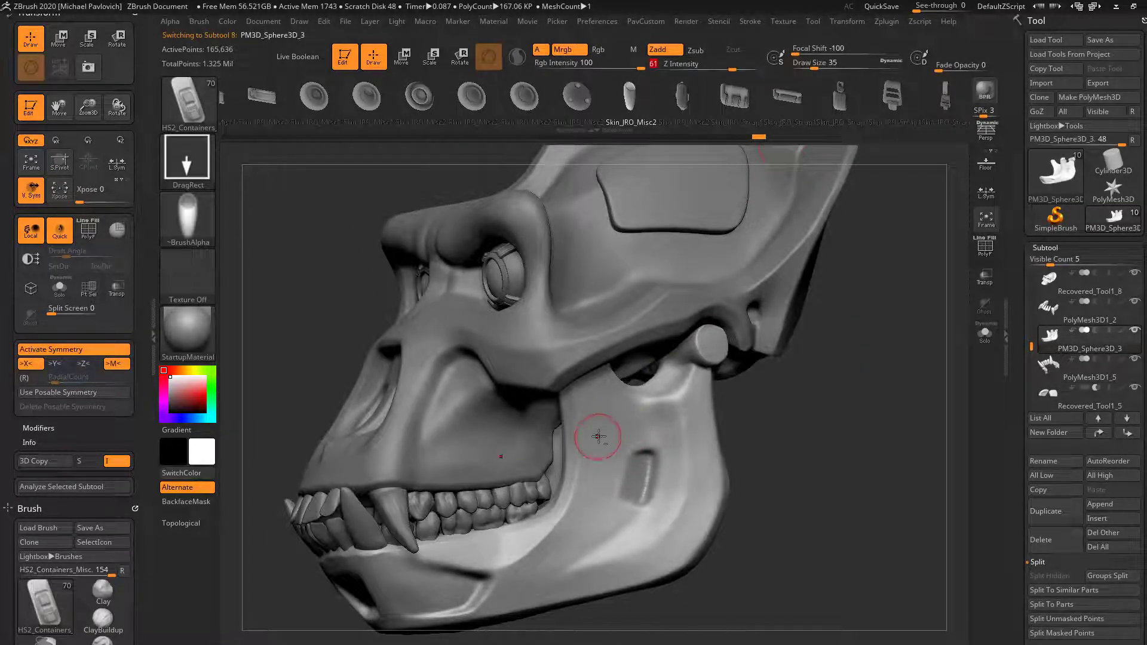
key(ctrl+z)
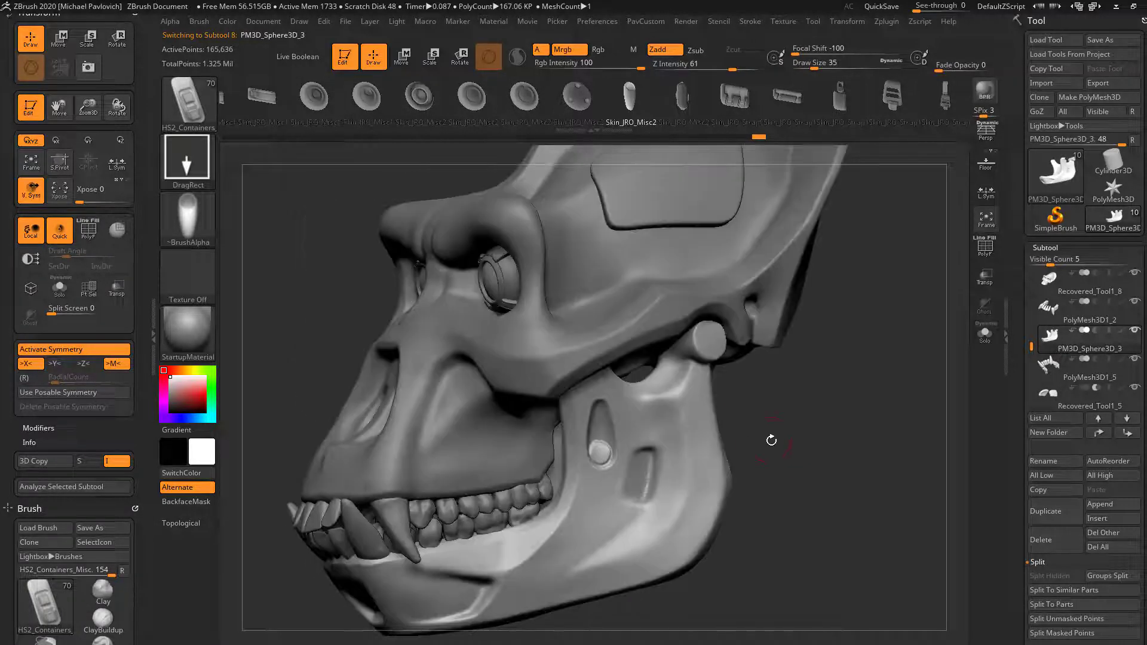
click(322, 98)
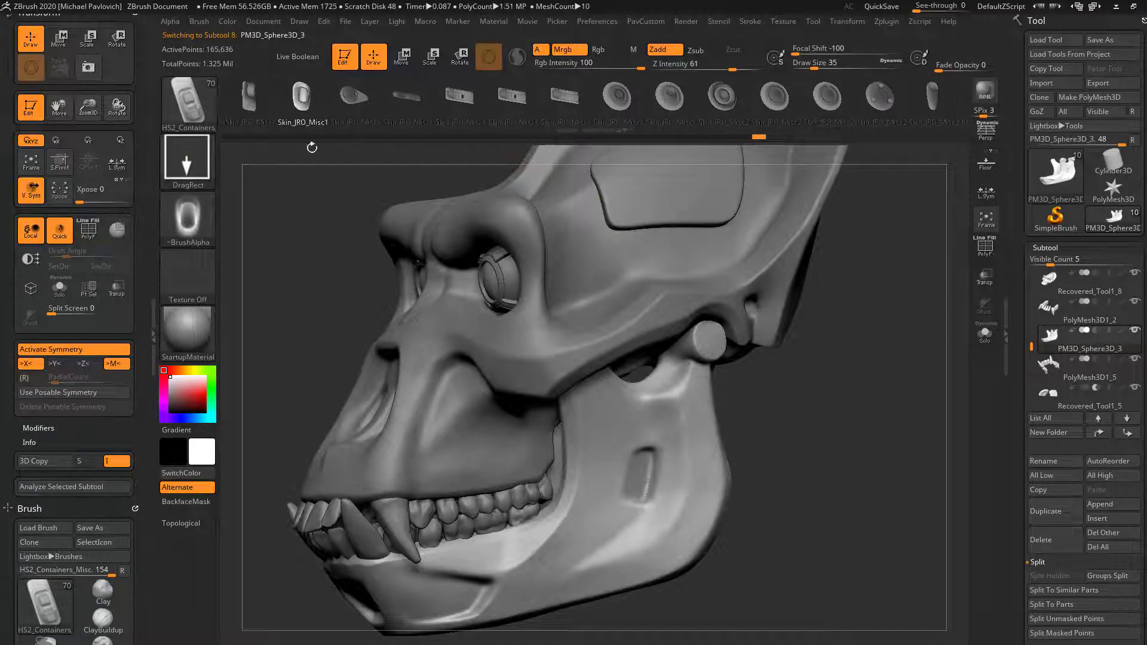
key(ctrl+z)
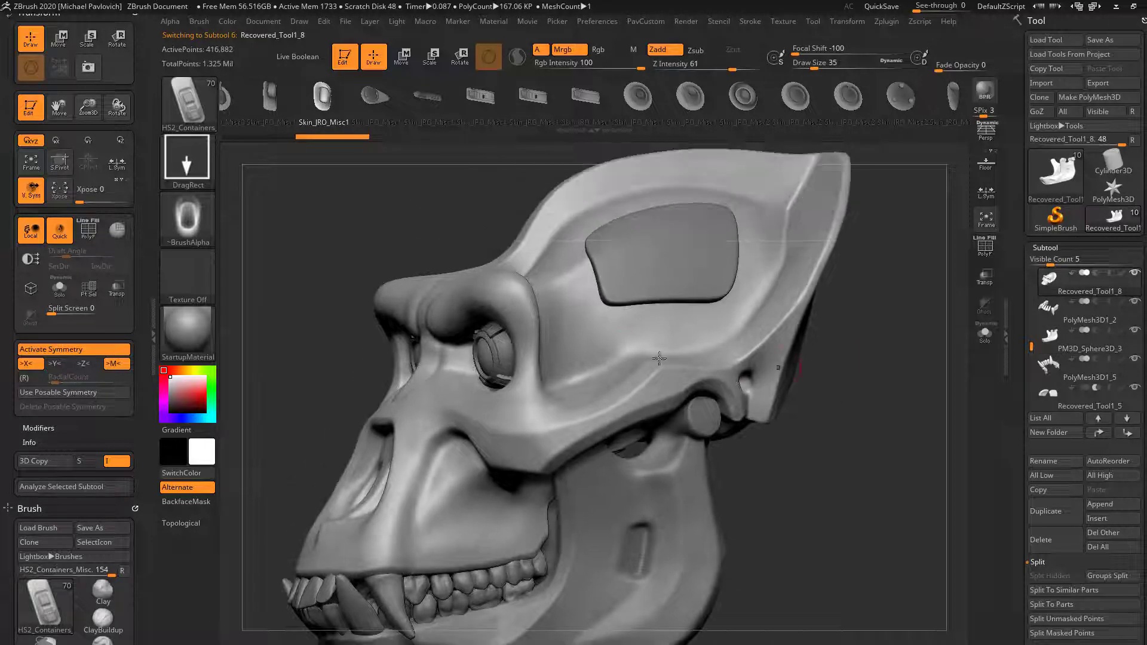
- Try stamping the Skin_JRO_Misc1 and Skin_JRO_Handl details into the skull's cheek recess at a draw size of 41
mouse_move(795, 382)
mouse_down()
mouse_move(848, 400)
mouse_move(829, 383)
mouse_move(882, 373)
mouse_move(901, 396)
mouse_move(914, 371)
mouse_move(845, 325)
mouse_move(897, 386)
mouse_move(863, 323)
mouse_move(806, 340)
mouse_move(809, 378)
mouse_up()
key(t)
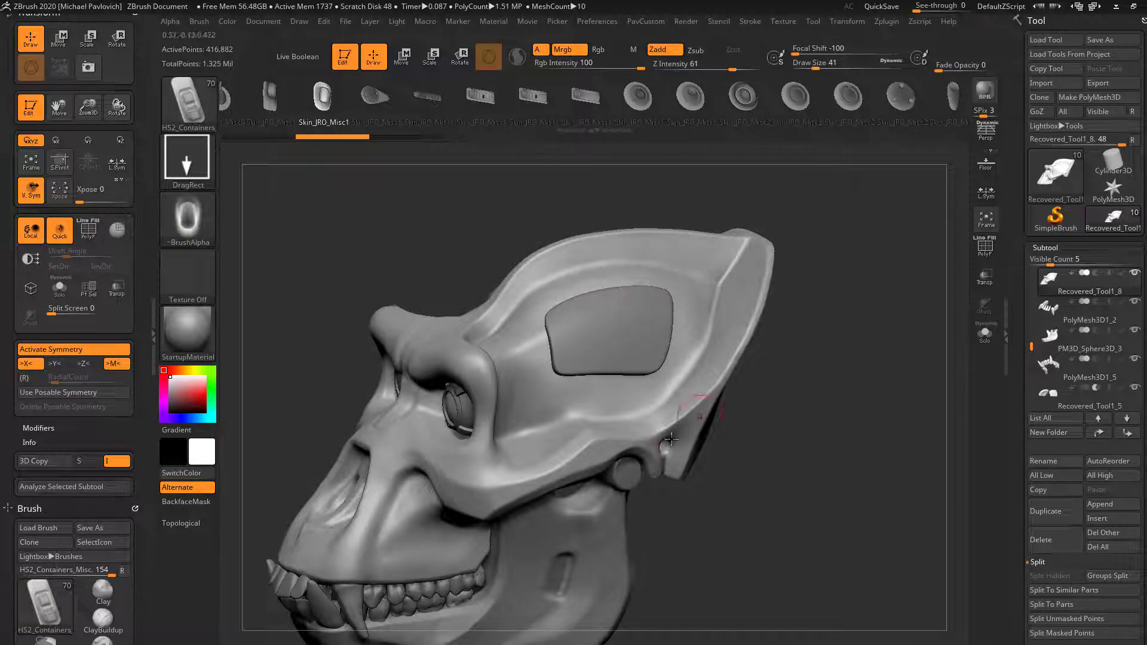
mouse_move(800, 379)
mouse_down()
mouse_move(825, 366)
mouse_move(822, 379)
mouse_move(846, 379)
mouse_move(870, 317)
mouse_move(639, 419)
mouse_up()
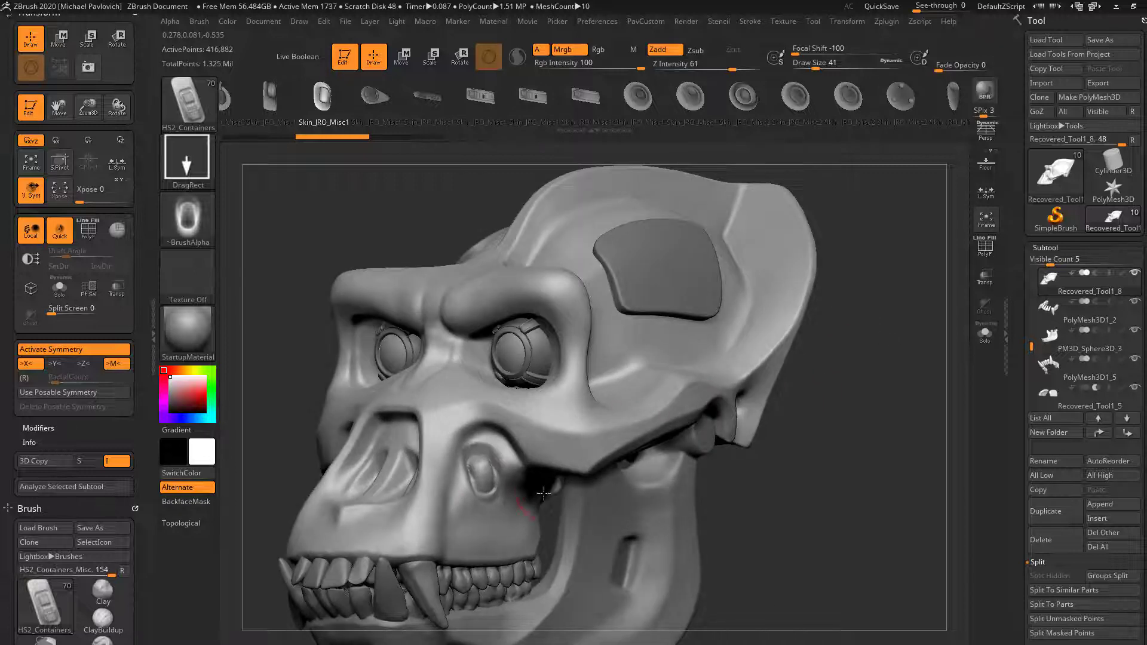
drag(860, 418, 797, 425)
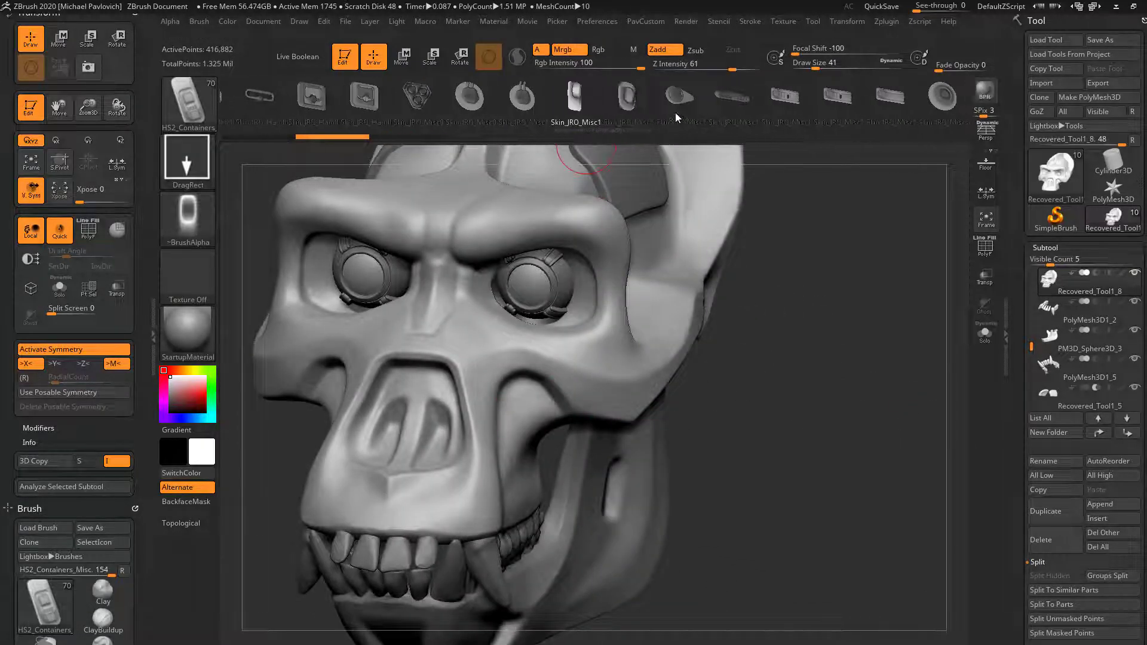
click(321, 101)
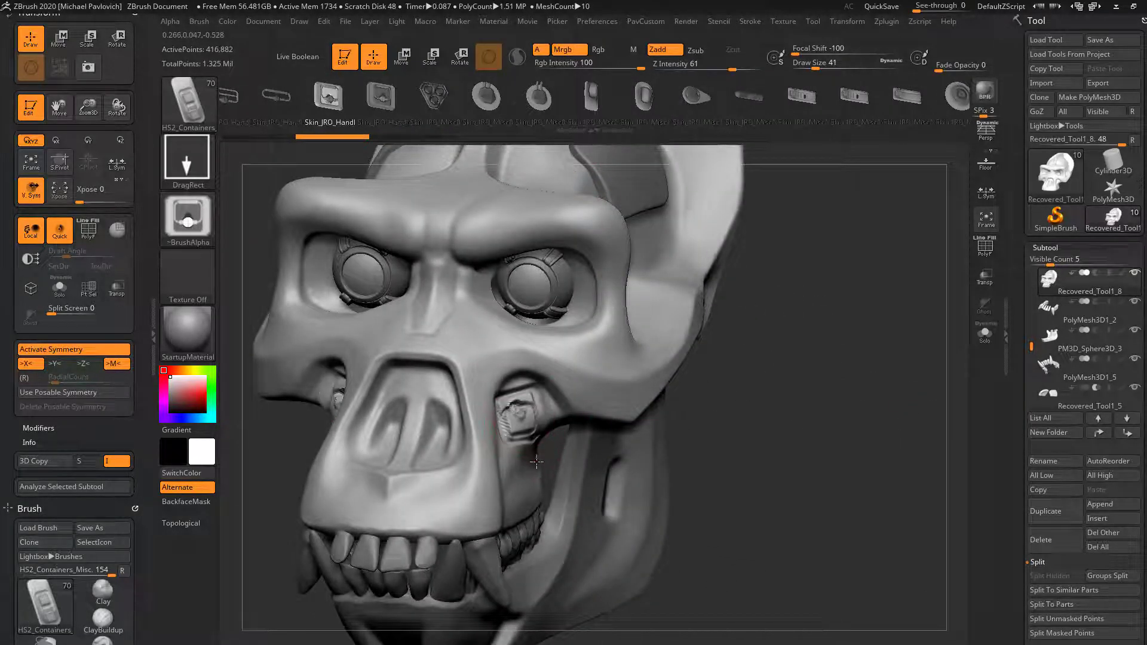
drag(536, 461, 623, 395)
click(292, 100)
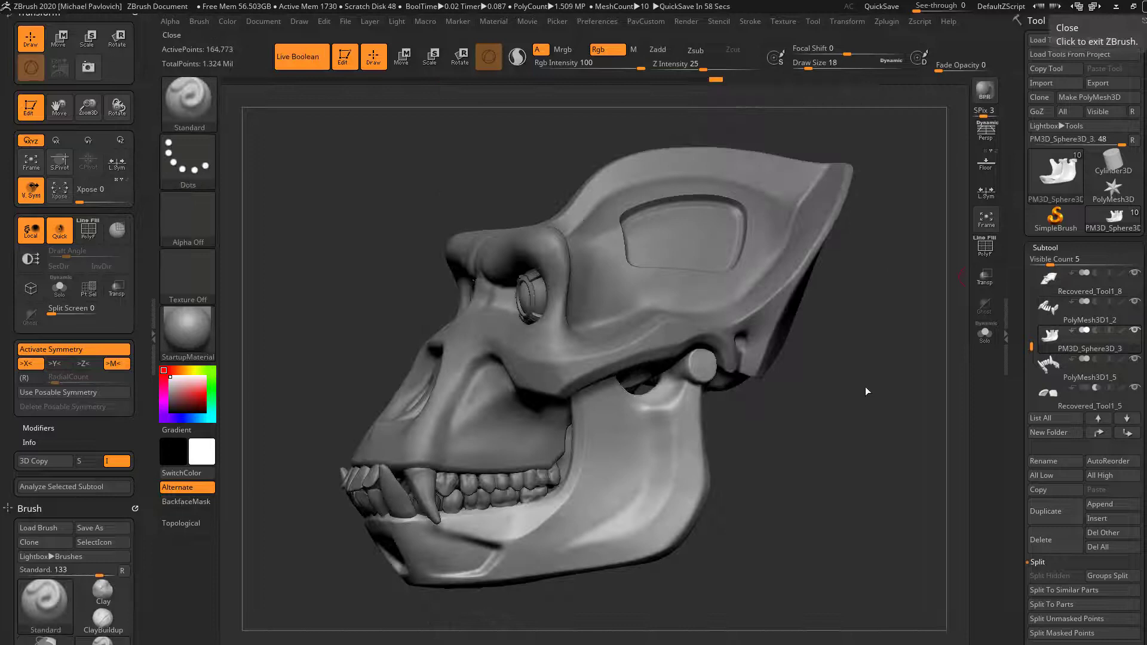
- Select the skull subtool and hide the others, keeping only the skull and the subtractive temple panel shapes visible
mouse_move(867, 391)
mouse_down()
mouse_move(863, 366)
mouse_move(845, 418)
mouse_move(803, 385)
mouse_up()
alt+click(844, 353)
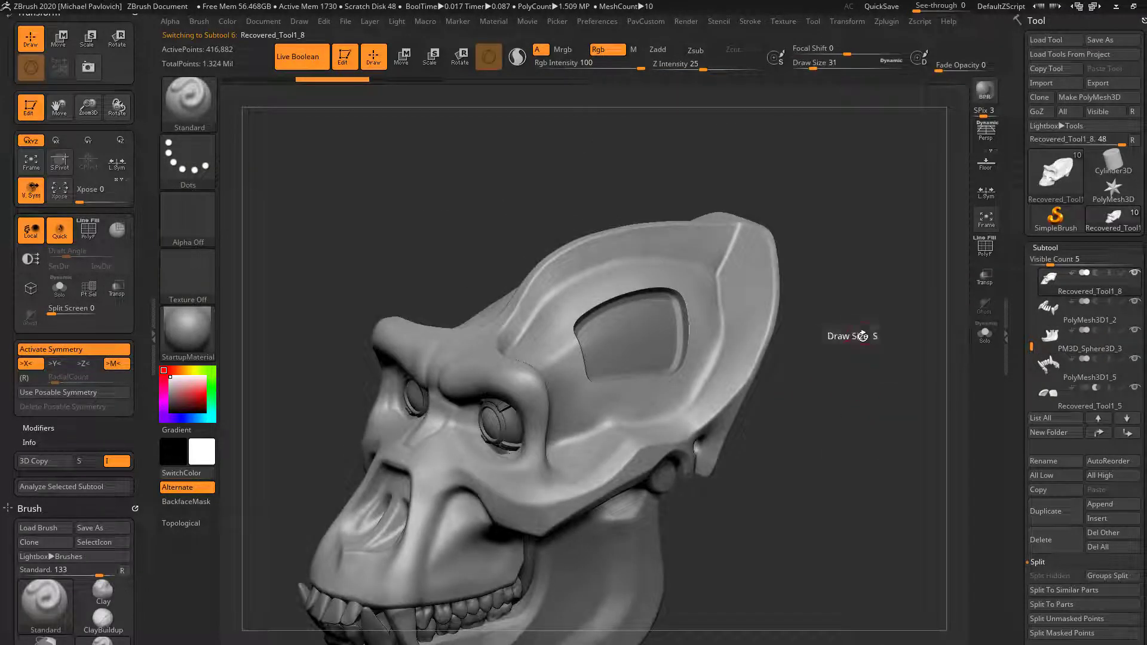
mouse_move(847, 350)
mouse_down()
mouse_move(866, 367)
mouse_move(726, 327)
mouse_up()
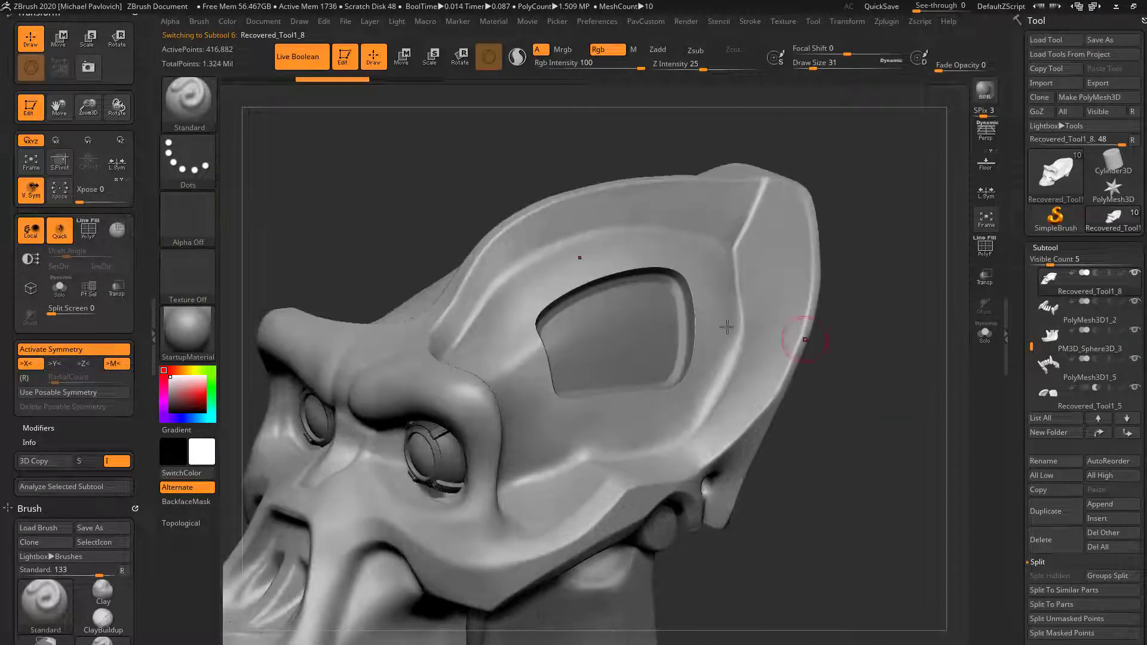
click(1134, 272)
drag(1028, 347, 1095, 369)
ctrl+shift+click(1129, 342)
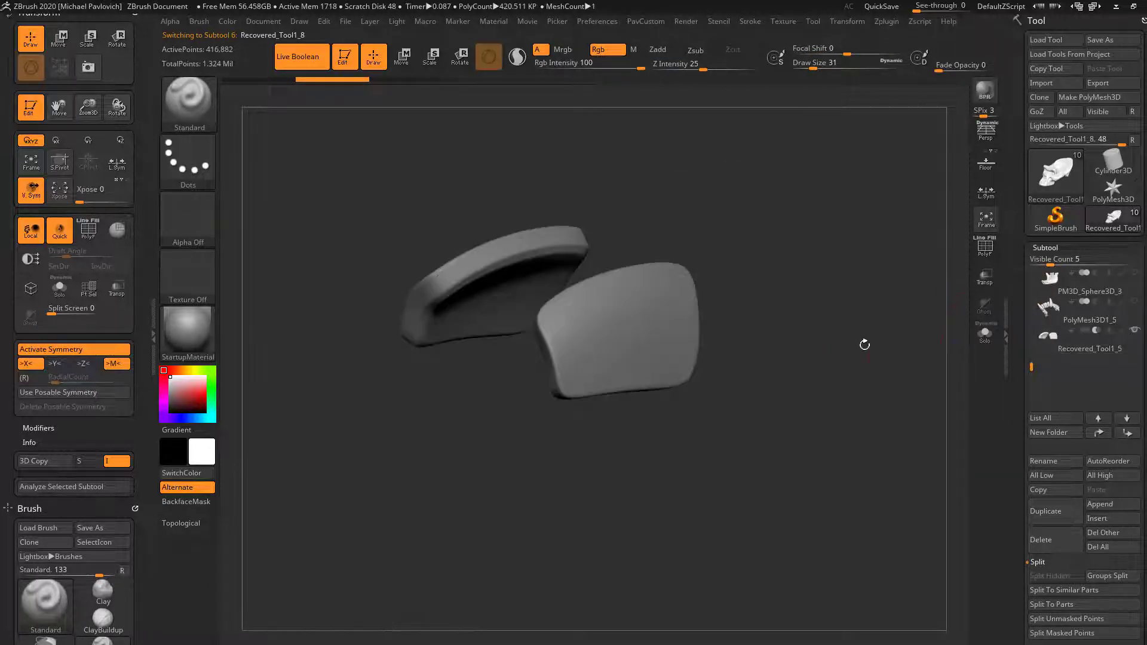
drag(865, 345, 894, 404)
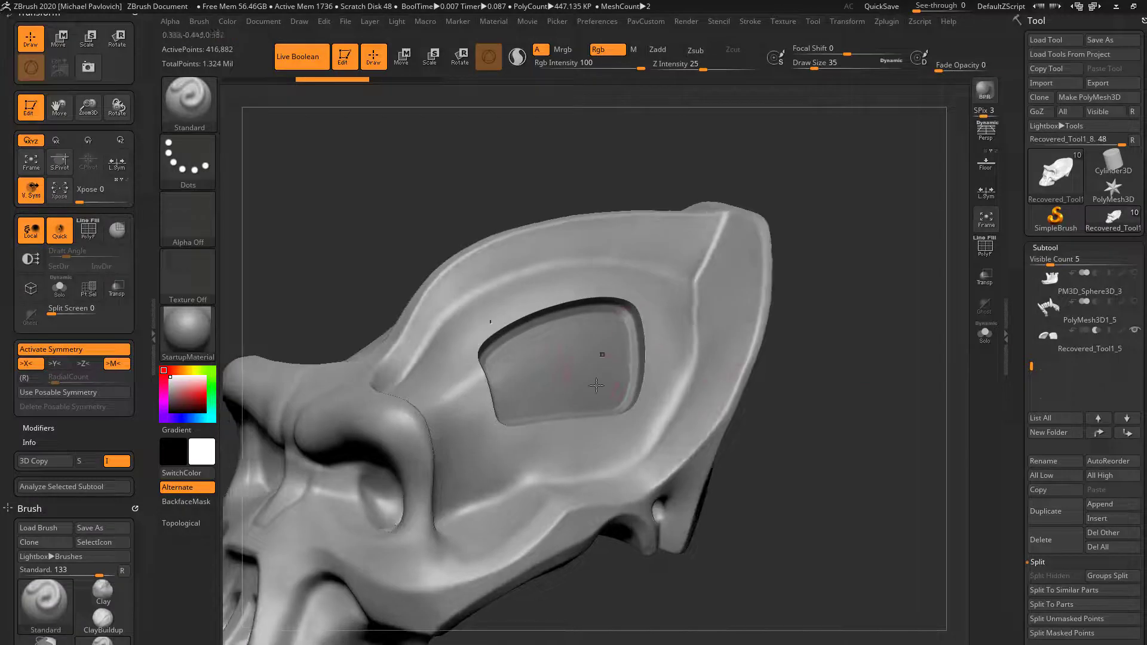
- Compare the recessed temple panel with Live Boolean turned off and back on
key(s)
click(825, 379)
mouse_move(827, 379)
mouse_down()
mouse_move(860, 359)
mouse_move(840, 371)
mouse_move(884, 373)
mouse_up()
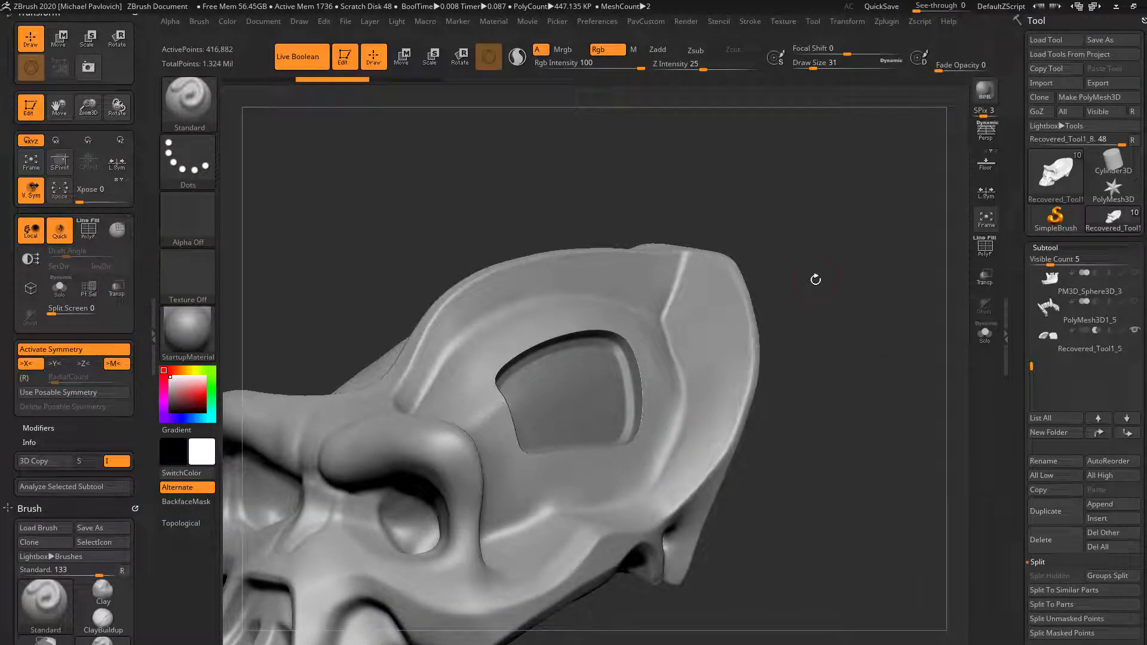
click(301, 57)
drag(868, 318, 893, 348)
click(300, 56)
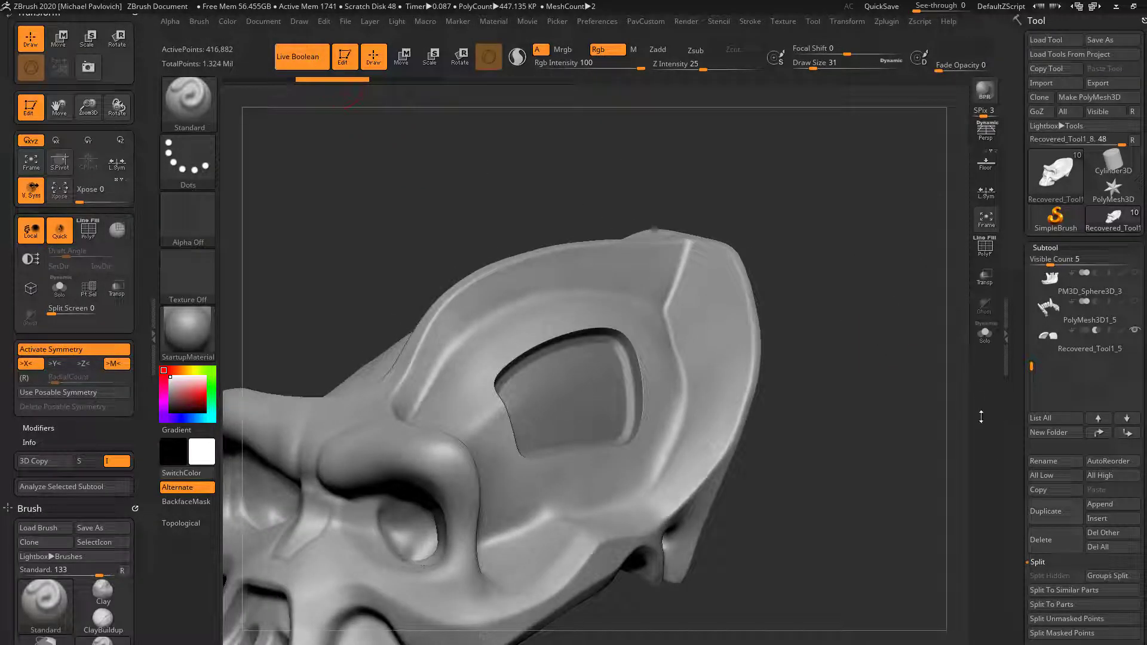
- Make a Boolean mesh from the skull and panel shapes, and open the resulting tool in Solo mode
scroll(1043, 347, down, 10)
click(1043, 340)
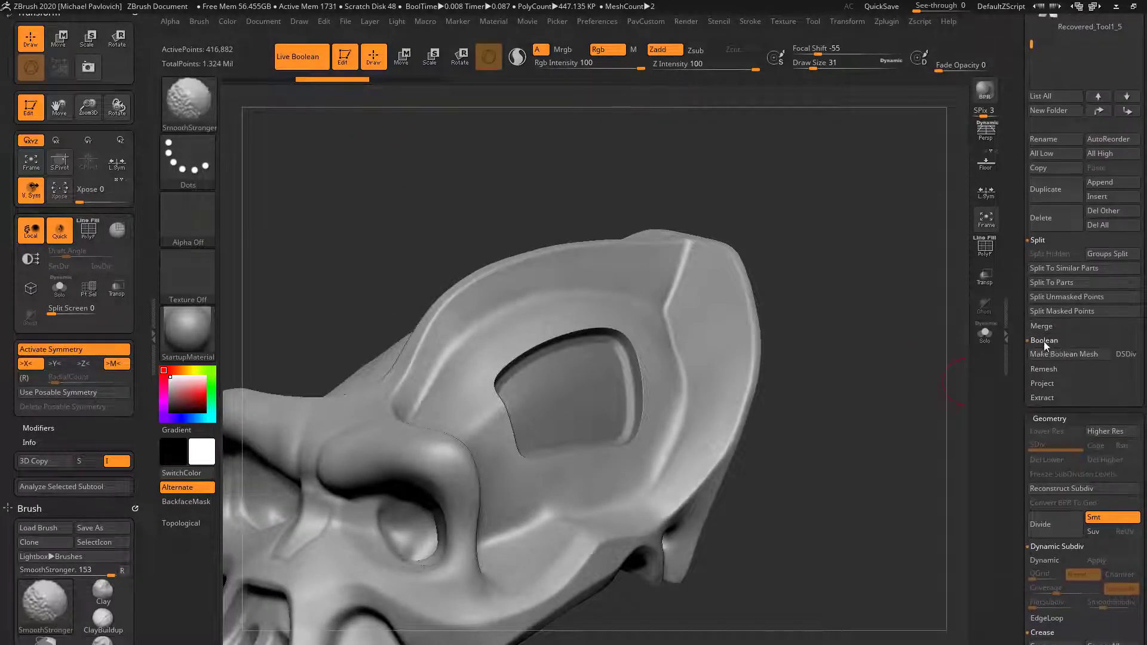
click(1127, 355)
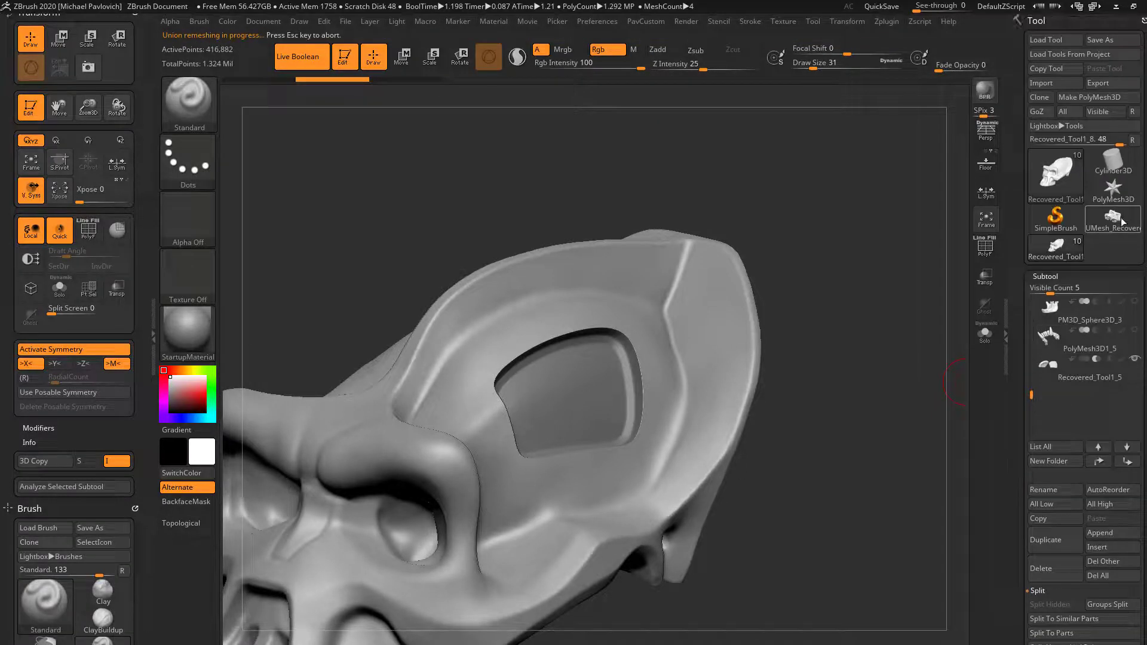
click(1121, 221)
click(985, 333)
drag(959, 332, 939, 330)
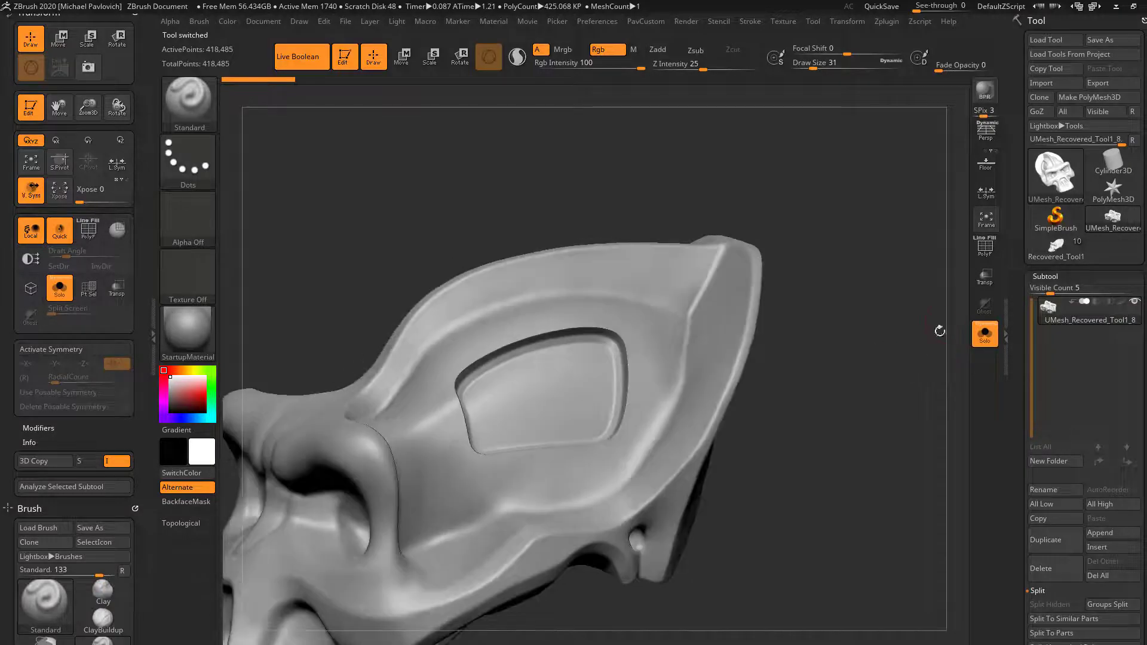
- Display the polyframe and examine the polygroups and topology around the recessed temple panel
key(shift+f)
mouse_move(932, 289)
mouse_down()
mouse_move(904, 323)
mouse_move(851, 345)
mouse_move(850, 366)
mouse_move(824, 381)
mouse_move(916, 392)
mouse_move(878, 418)
mouse_move(880, 394)
mouse_up()
key(s)
key(s)
click(824, 384)
drag(883, 297, 890, 333)
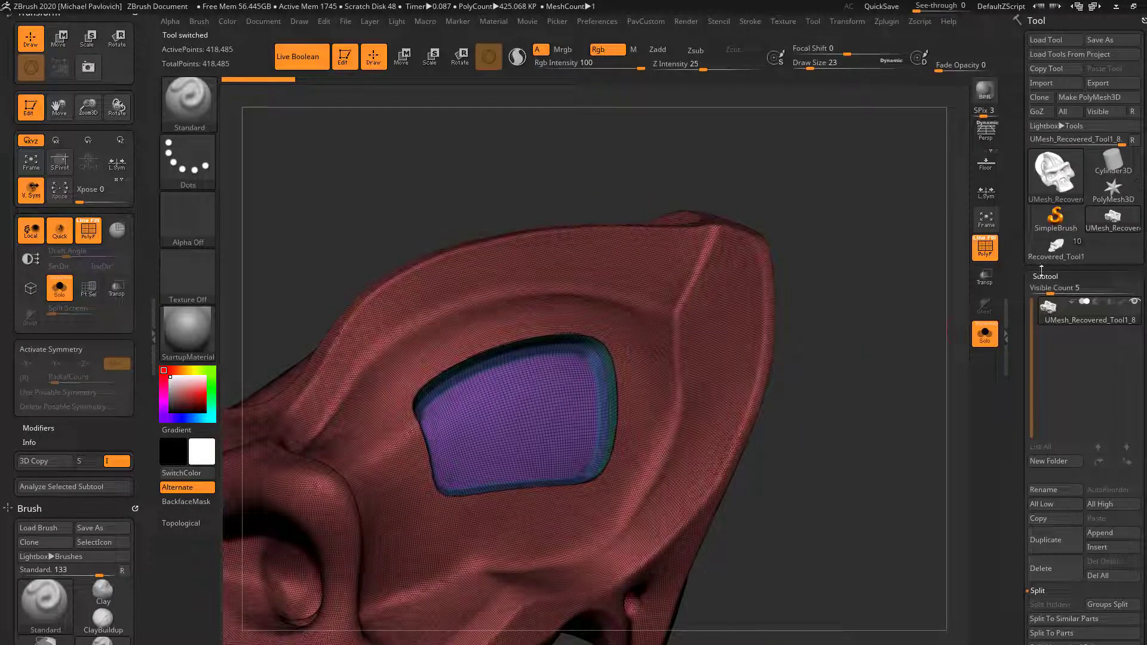
- DynaMesh the Boolean skull mesh and hide the polyframe to review the recessed panels
key(space)
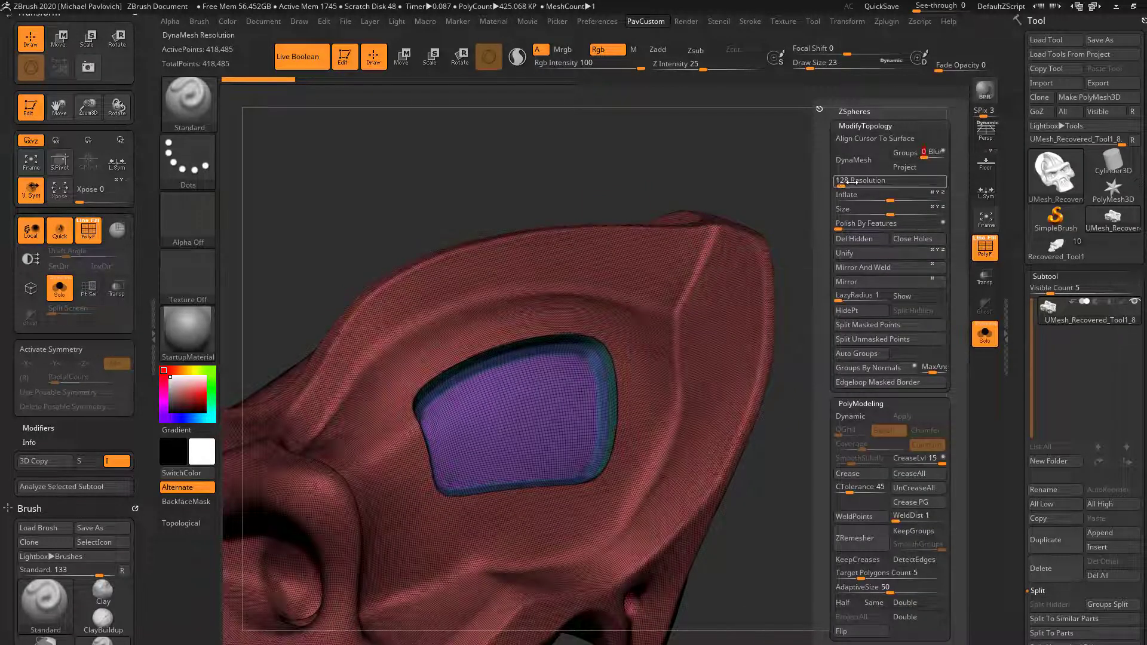
click(853, 160)
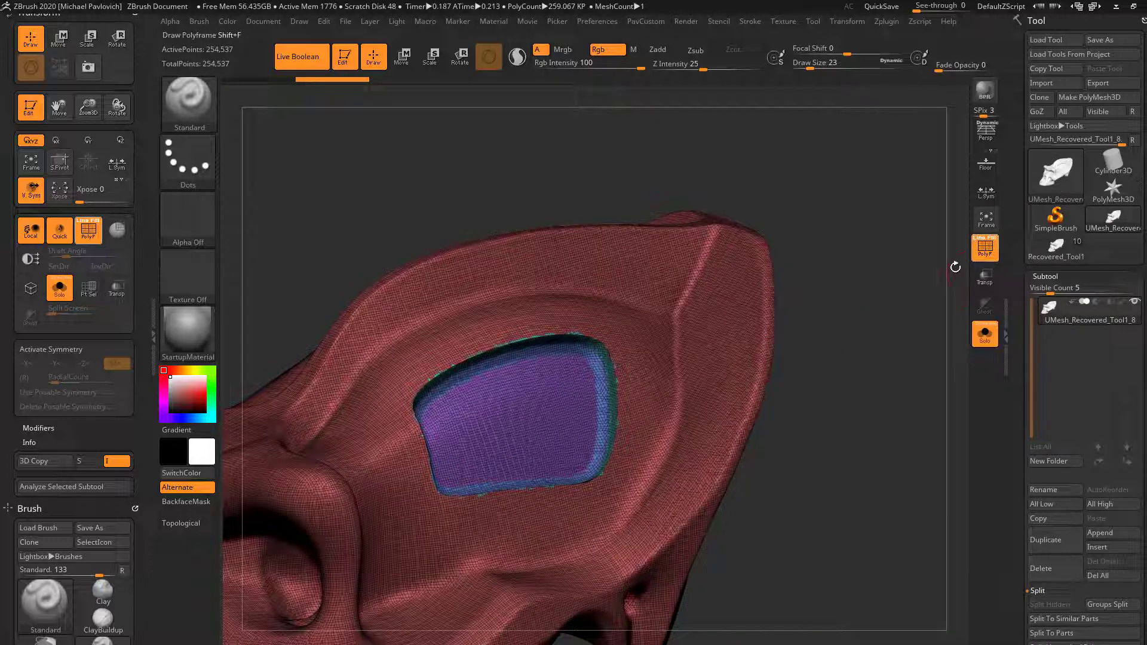
key(shift+f)
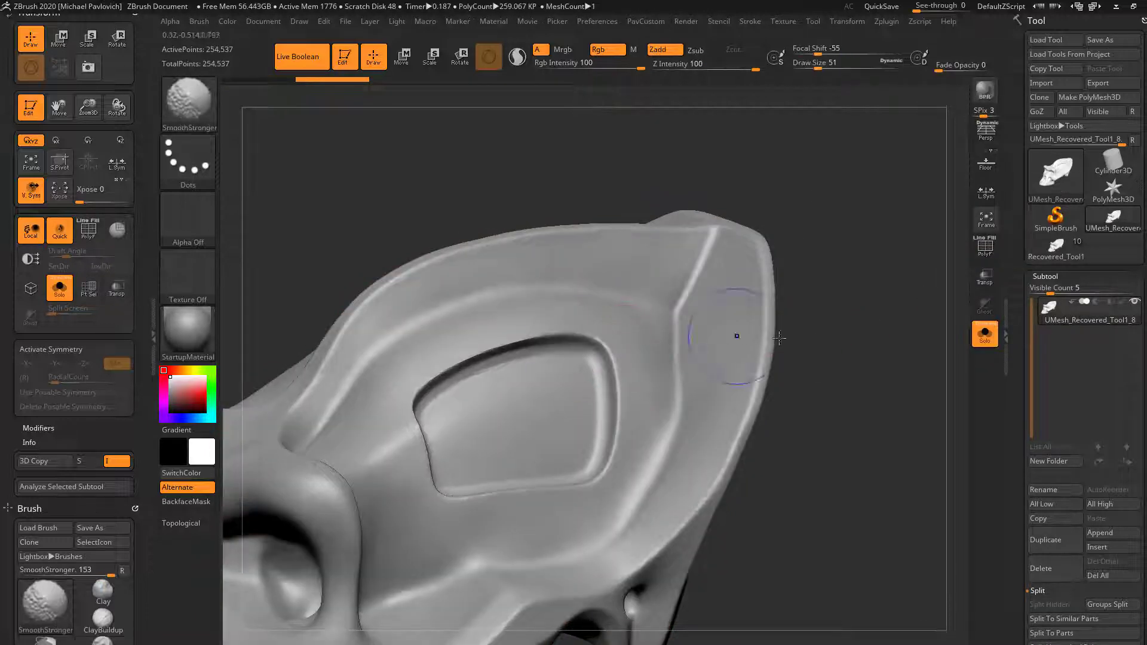
mouse_move(776, 340)
mouse_down()
mouse_move(860, 366)
mouse_move(830, 363)
mouse_up()
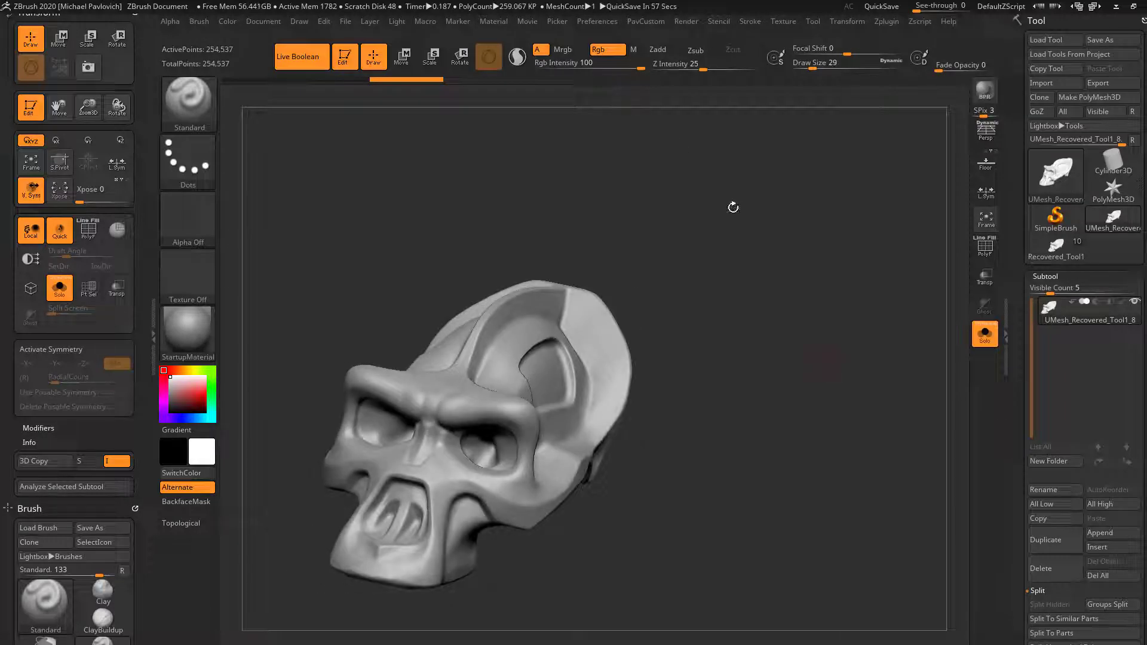
mouse_move(733, 207)
mouse_down()
mouse_move(770, 274)
mouse_move(769, 353)
mouse_move(855, 337)
mouse_up()
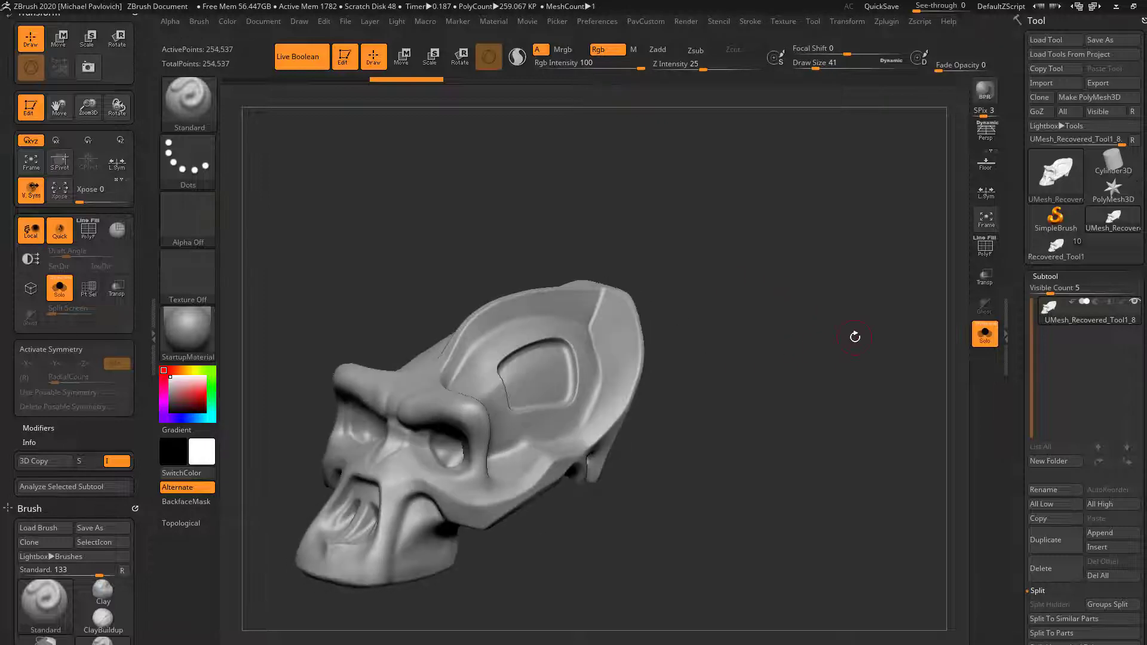